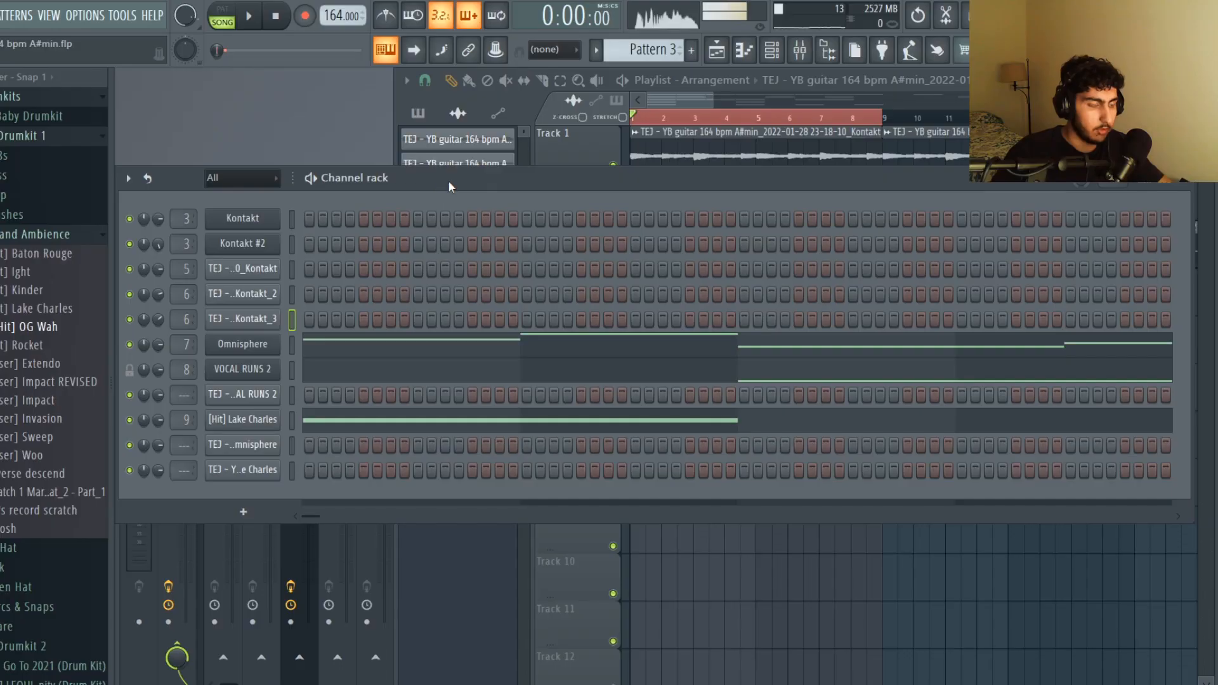
Show the Kontakt player with Electric Sunburst Deluxe, and view the Kontakt channel's Pattern 1 notes in the piano roll.
click(687, 106)
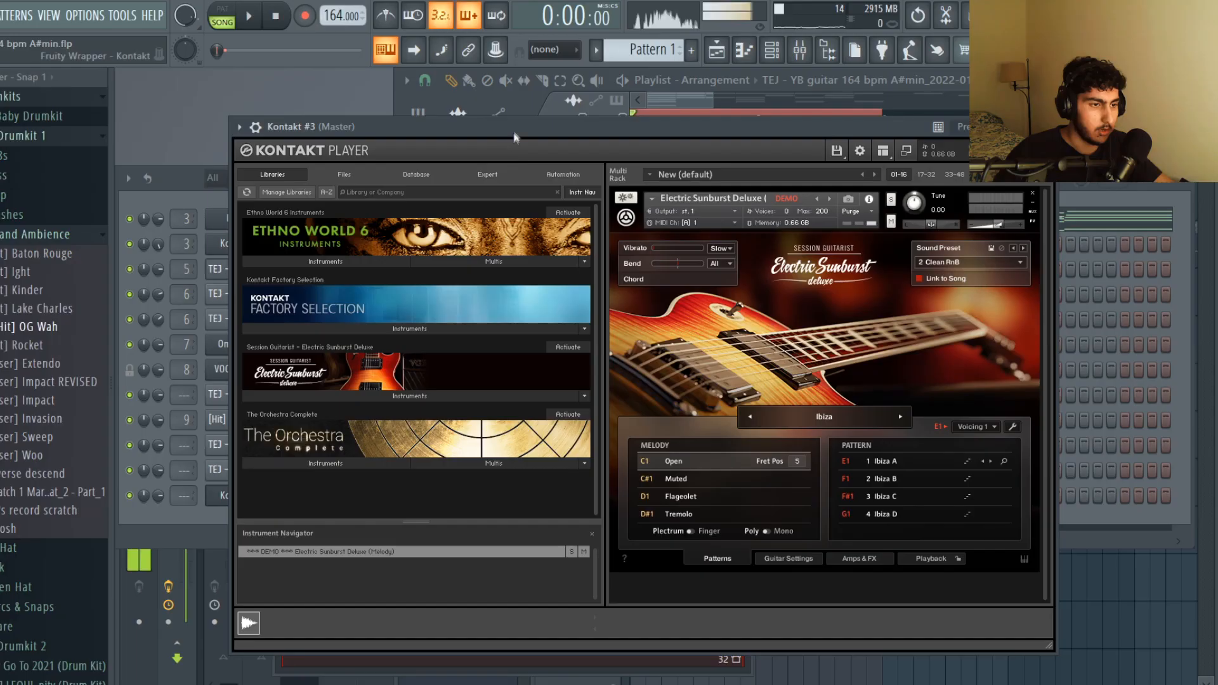
drag(516, 127, 519, 124)
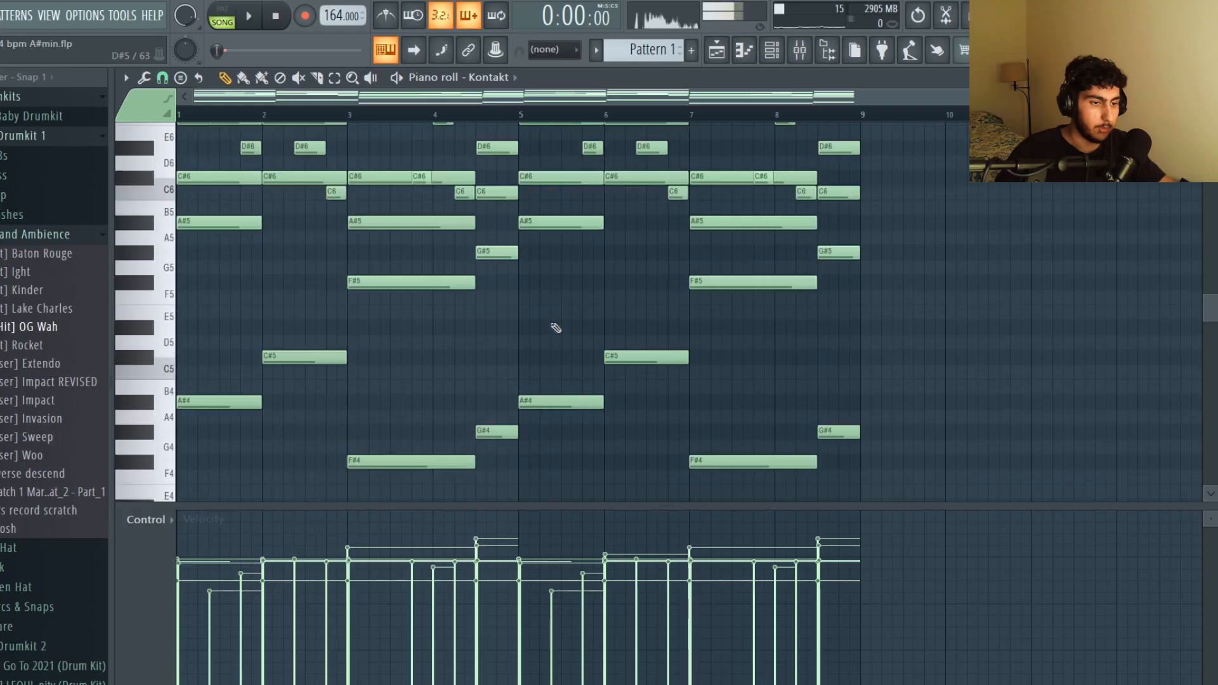
scroll(648, 331, down, 4)
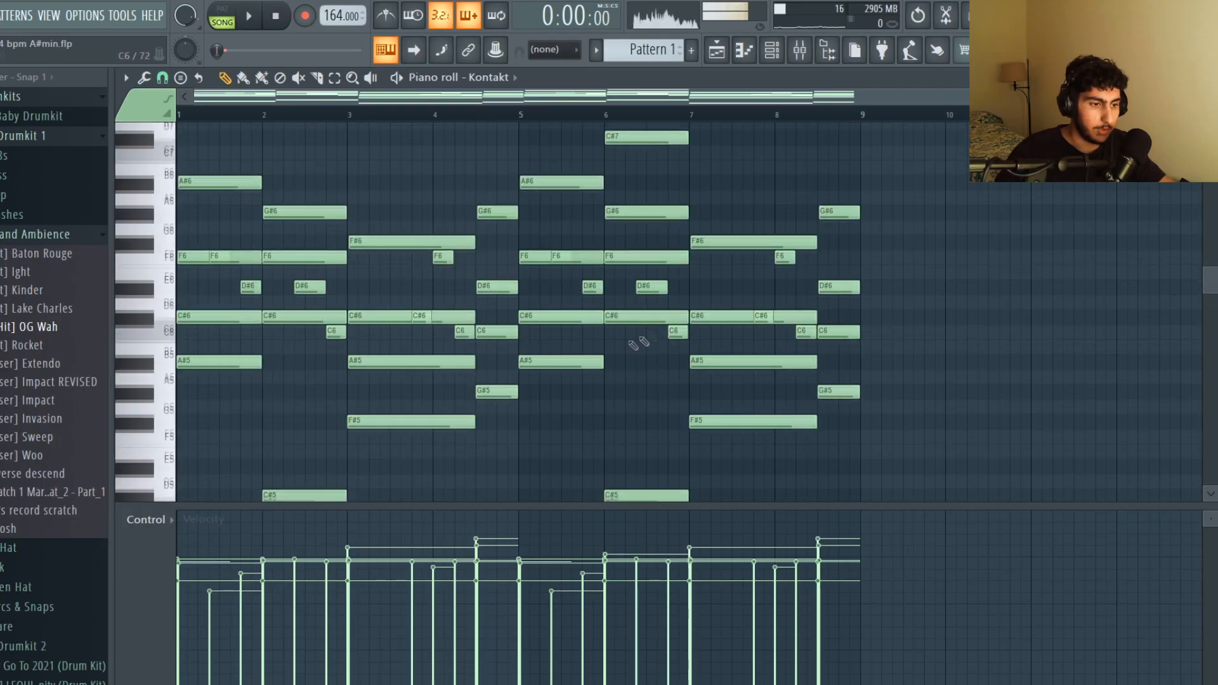
scroll(455, 325, up, 2)
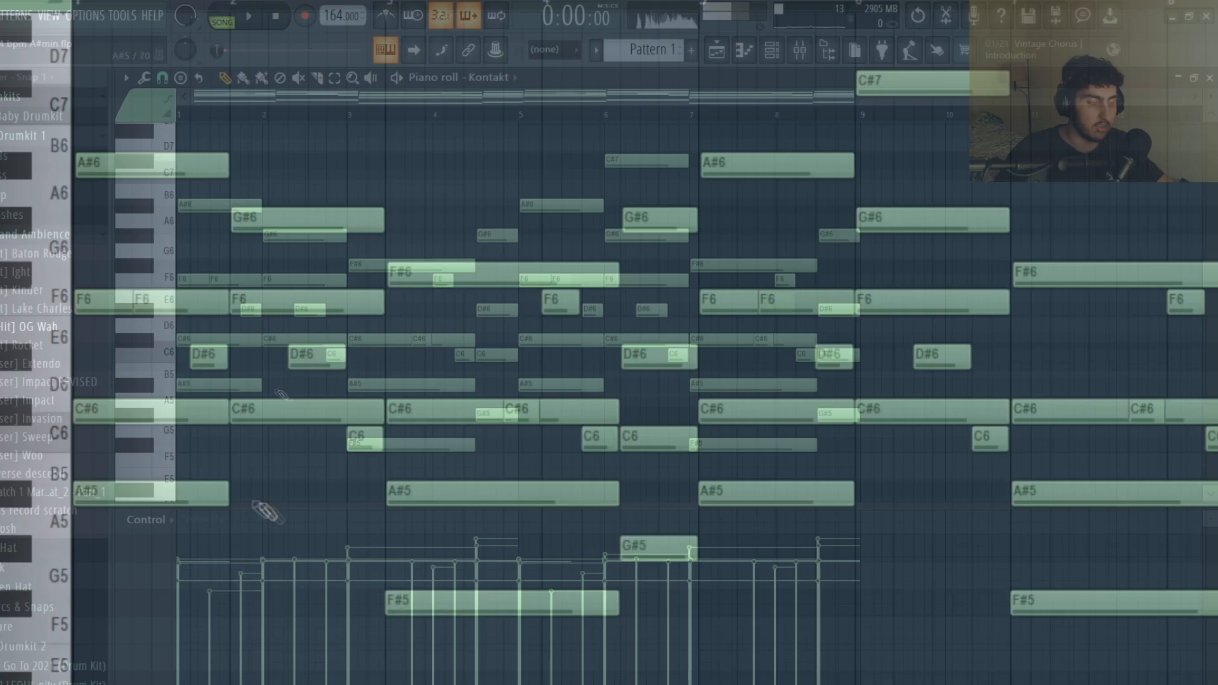
Highlight the chord progression's root notes A#5, C#6, F#5 and G#5 across bars 1 to 4.
drag(290, 378, 249, 420)
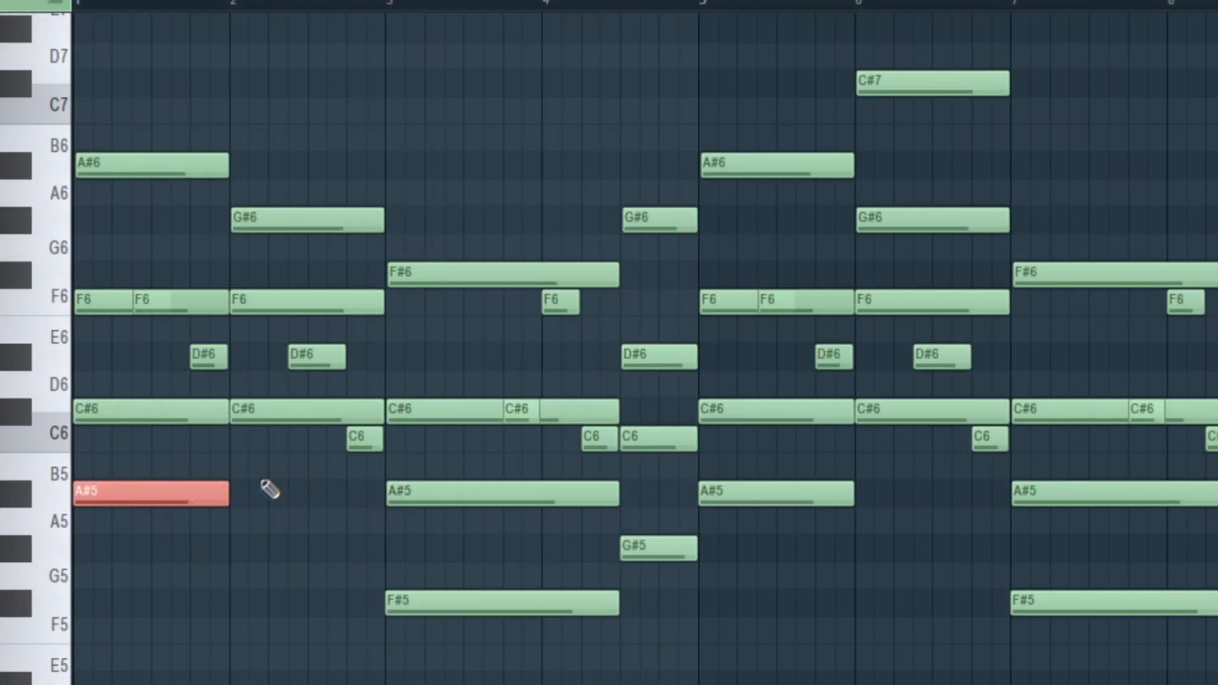
ctrl+shift+click(269, 419)
ctrl+shift+click(482, 608)
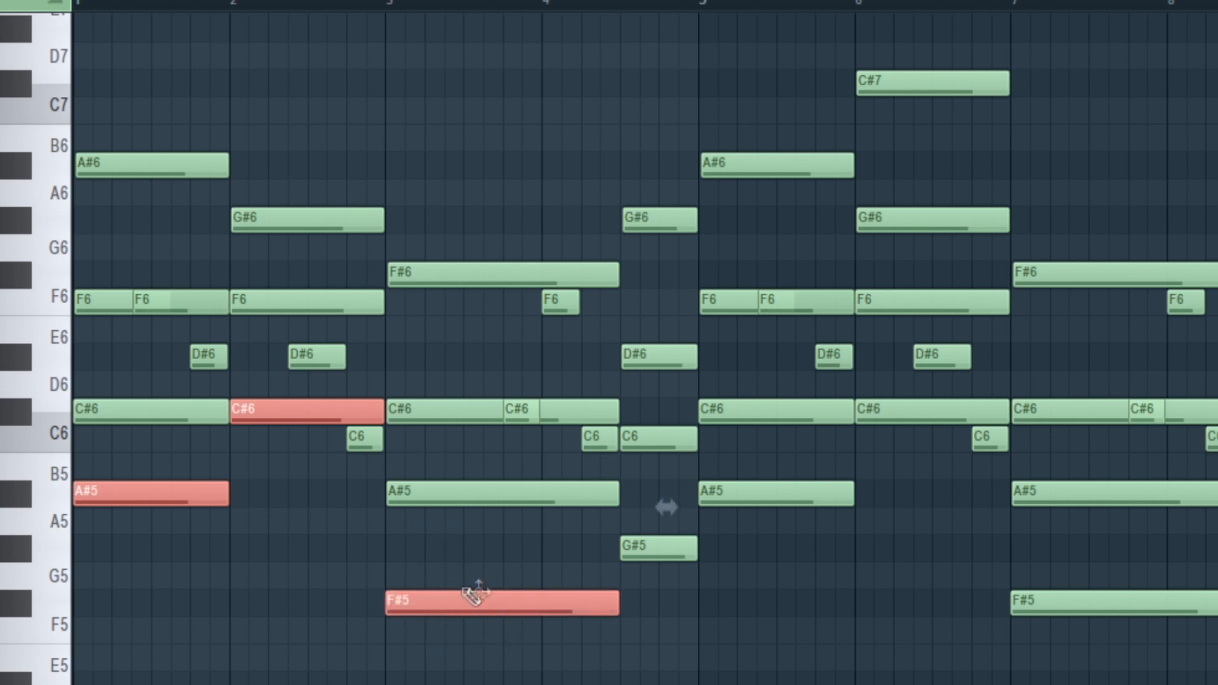
ctrl+shift+click(660, 549)
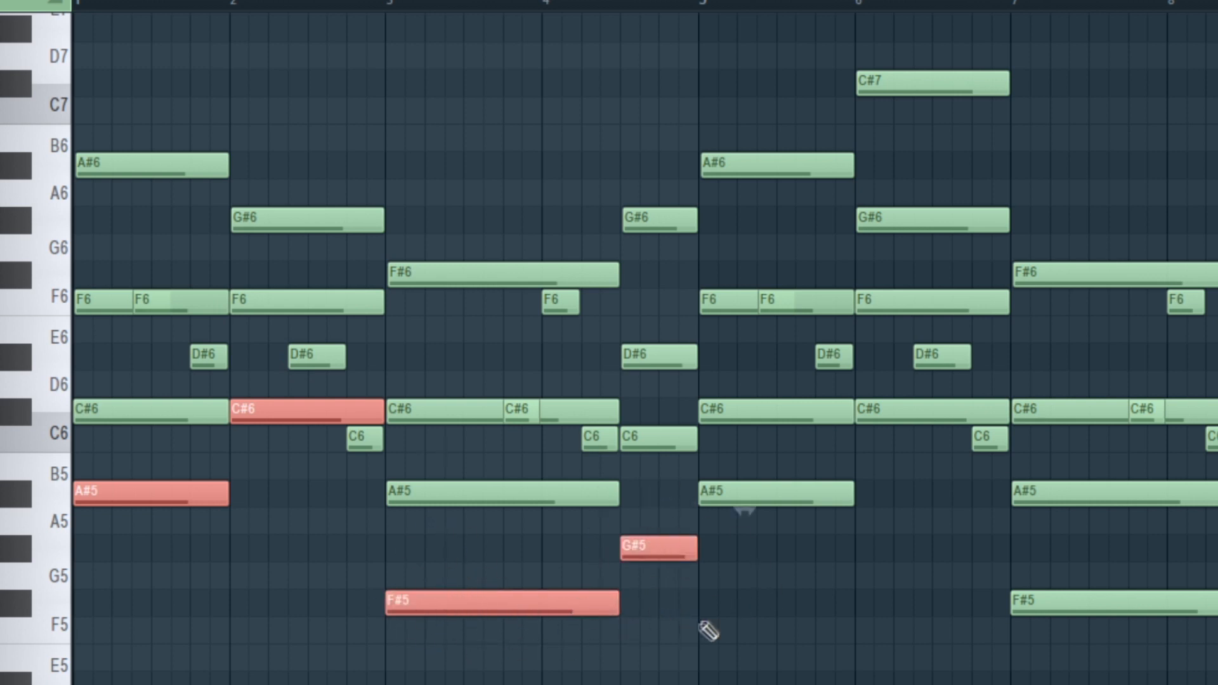
ctrl+click(743, 495)
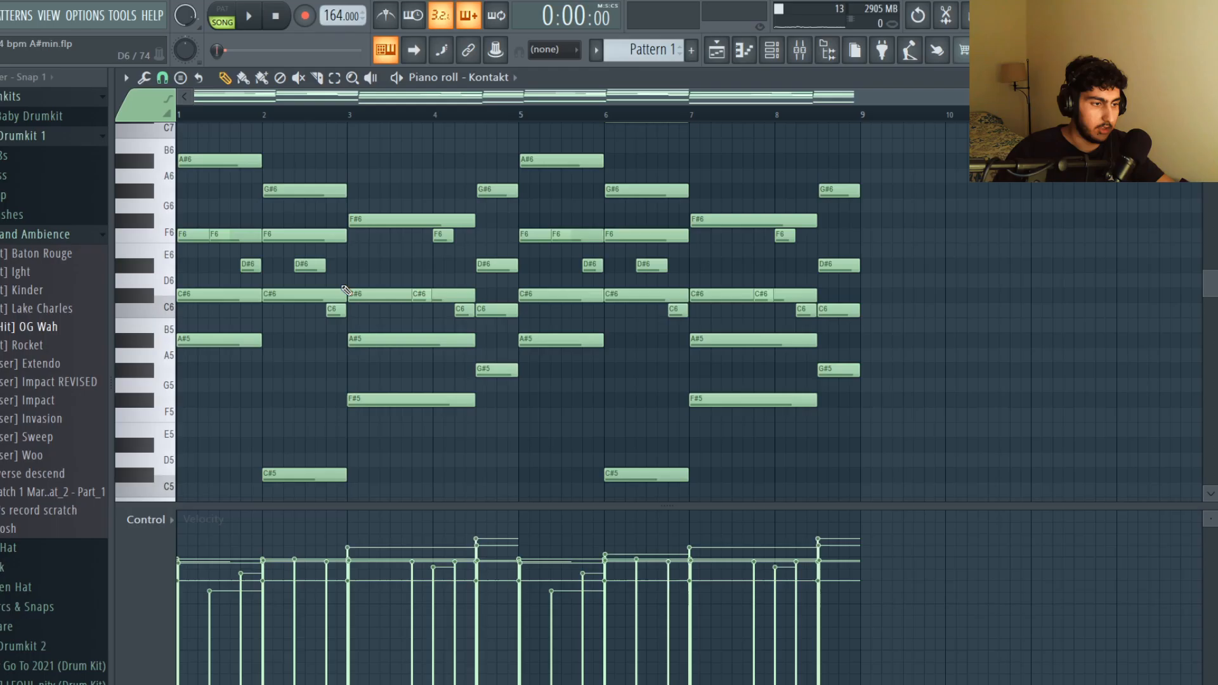
Examine the stacked chord notes in bars 1 to 3 of the Kontakt pattern.
scroll(342, 278, up, 2)
drag(195, 185, 204, 392)
drag(291, 184, 300, 376)
click(387, 241)
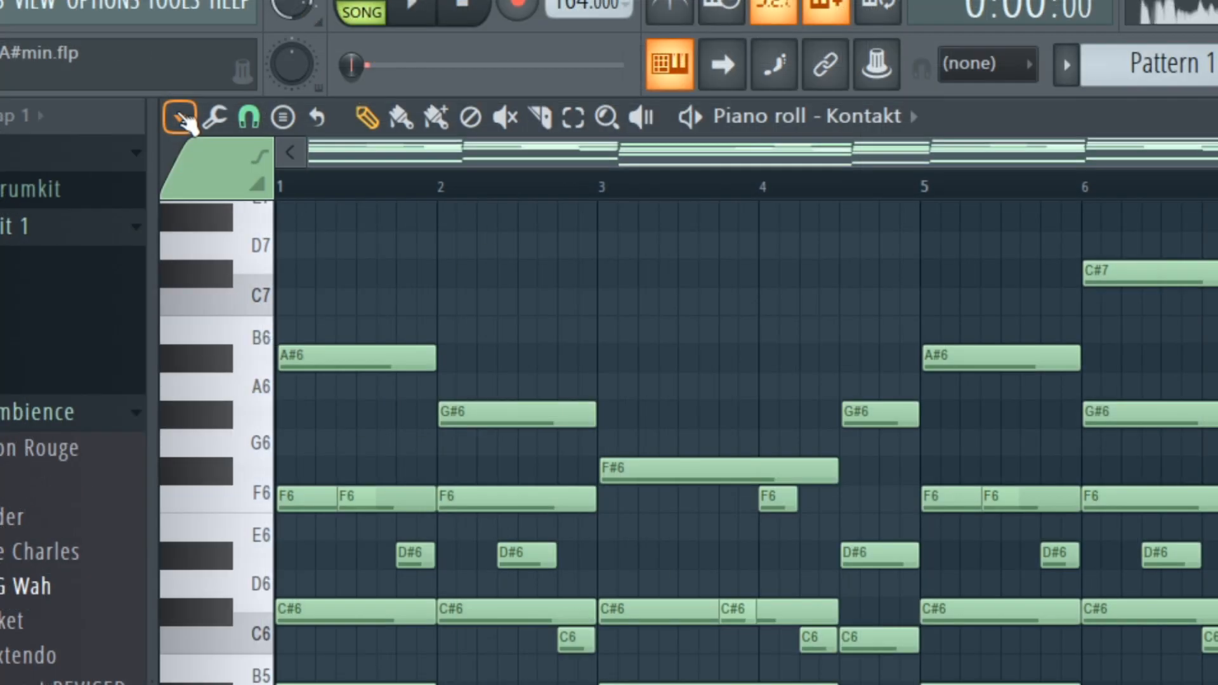
Show the piano roll's scale highlighting choices for root note and scale, and close them without changing anything.
click(181, 118)
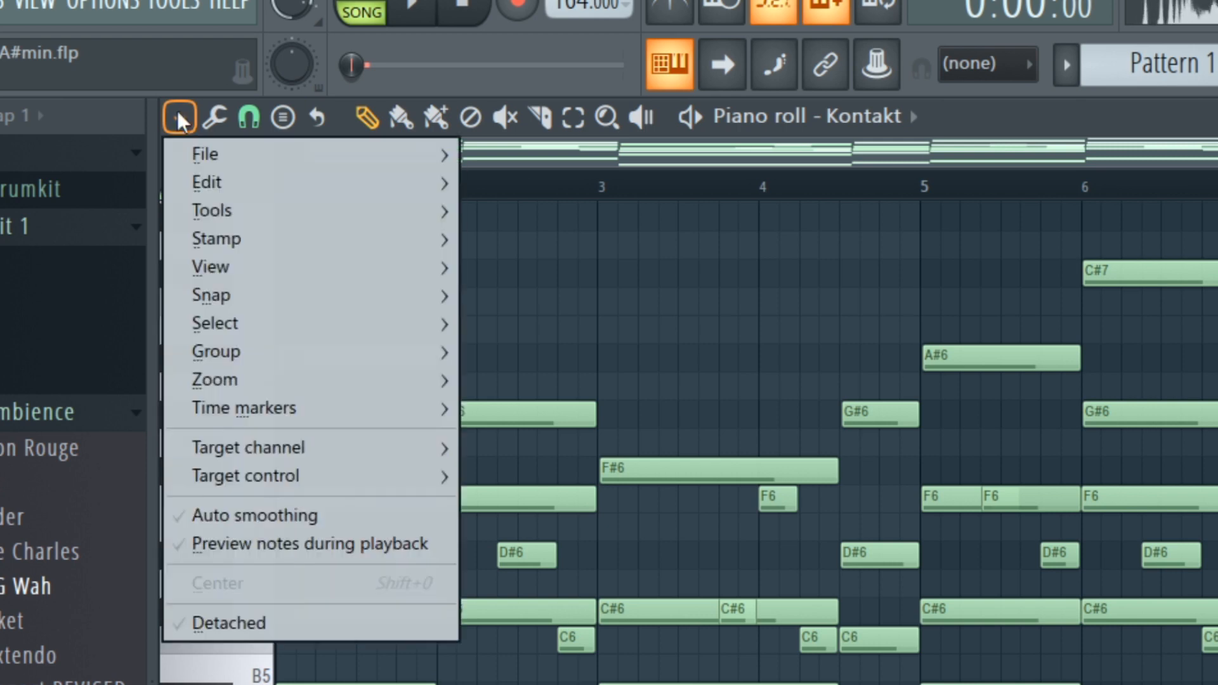
mouse_move(258, 277)
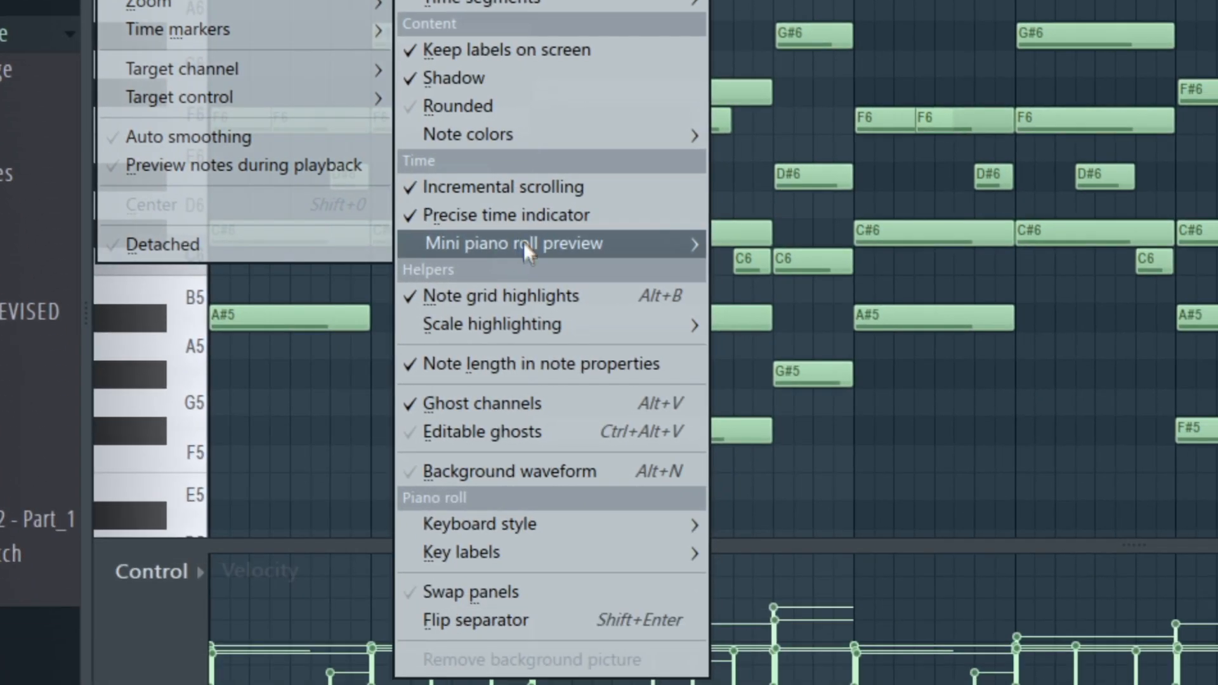
mouse_move(565, 527)
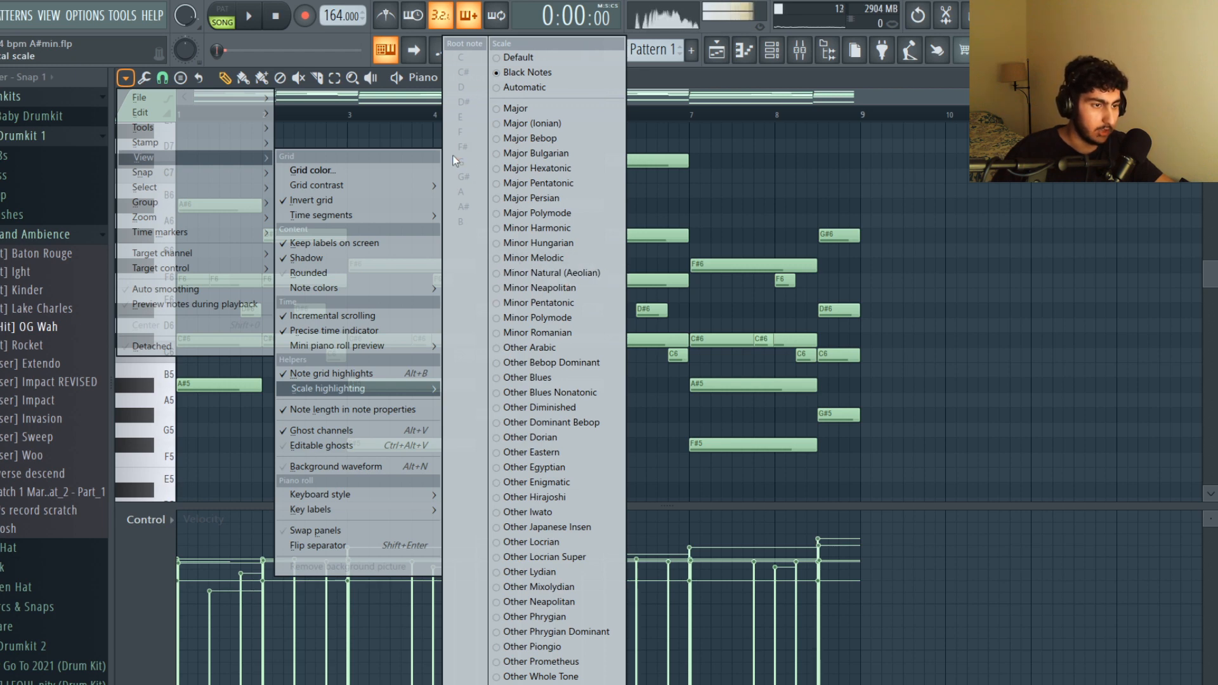
click(986, 261)
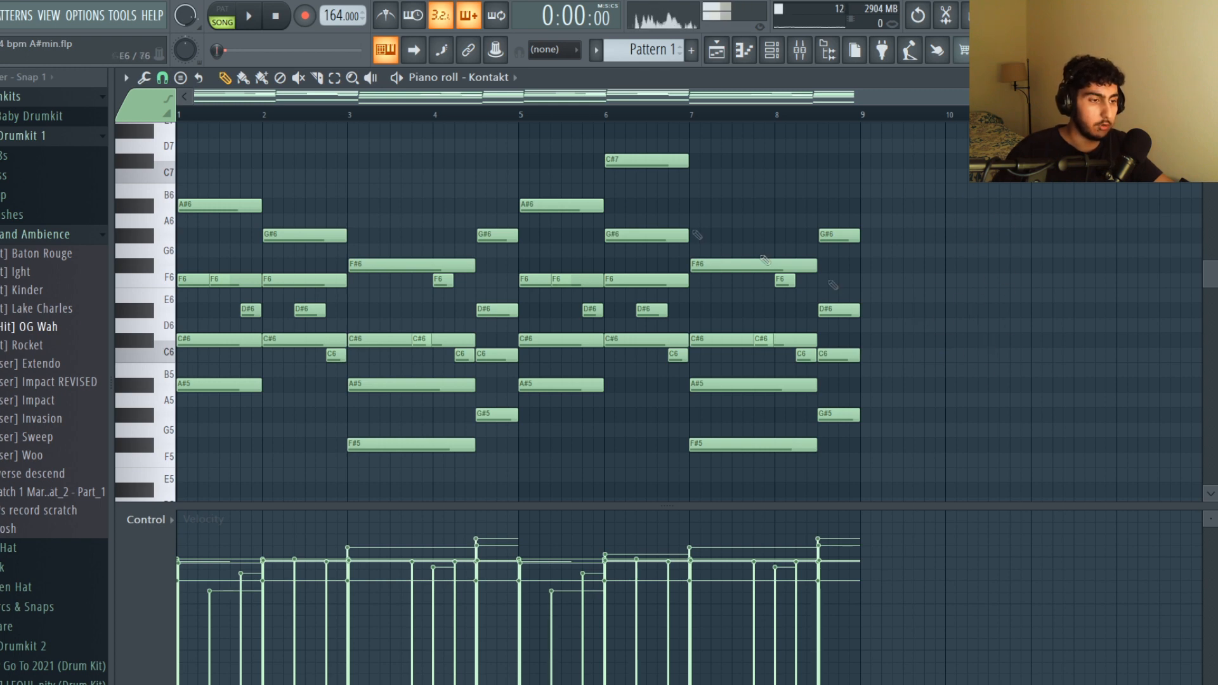
Go over the chord stacks of bars 1 to 4 one by one, from the highest note down.
drag(203, 187, 200, 409)
drag(273, 213, 273, 398)
drag(380, 245, 381, 457)
drag(501, 210, 491, 455)
ctrl+click(430, 355)
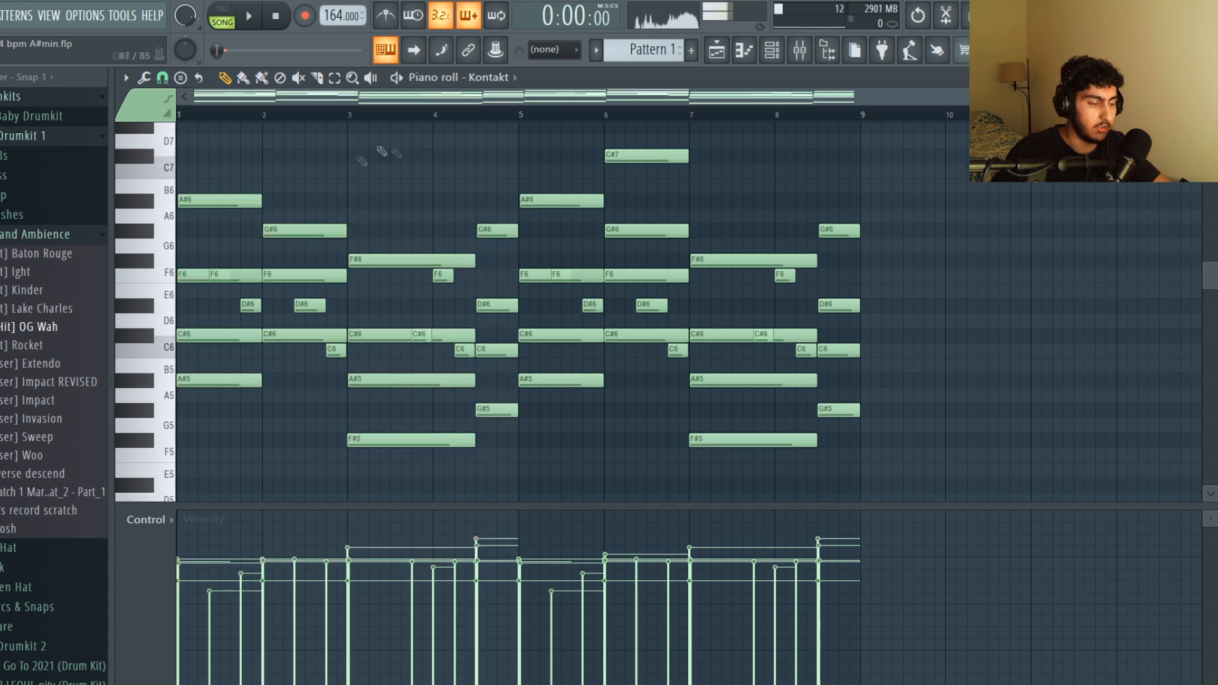
Select only the short melody notes F6, D#6, C6 and C#6 between the chords in bars 1 to 4.
ctrl+shift+click(318, 308)
ctrl+shift+click(248, 307)
ctrl+shift+click(244, 280)
drag(469, 370, 446, 349)
ctrl+shift+click(419, 337)
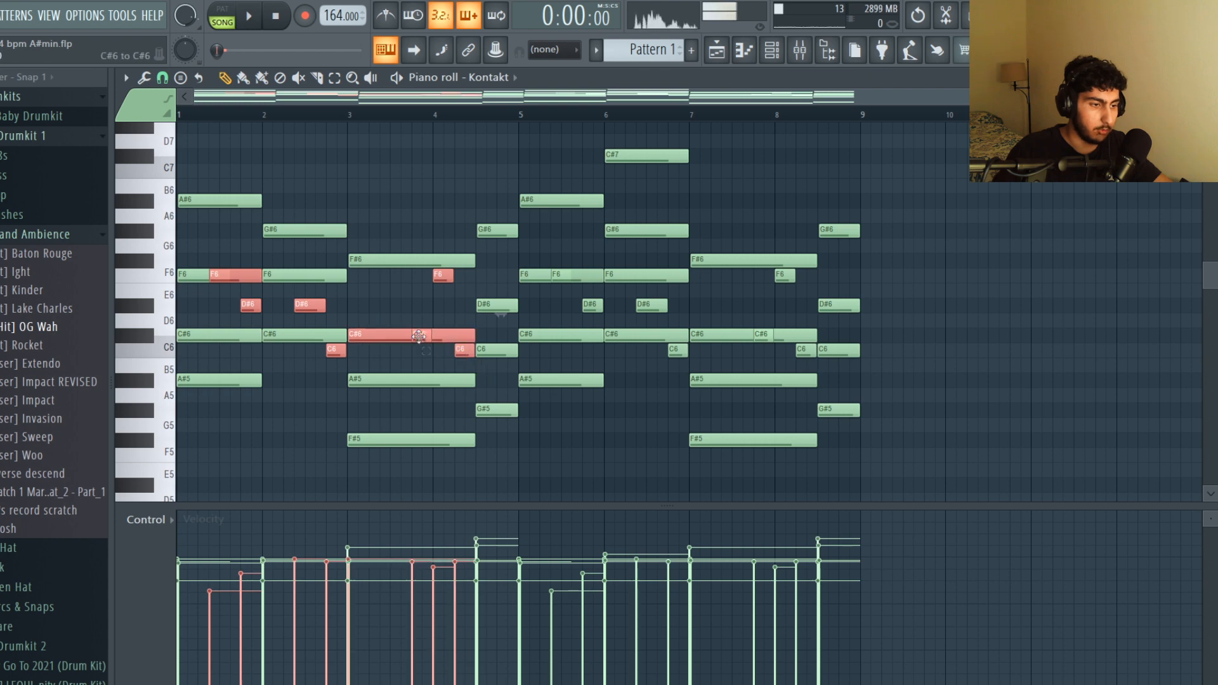
ctrl+shift+click(397, 337)
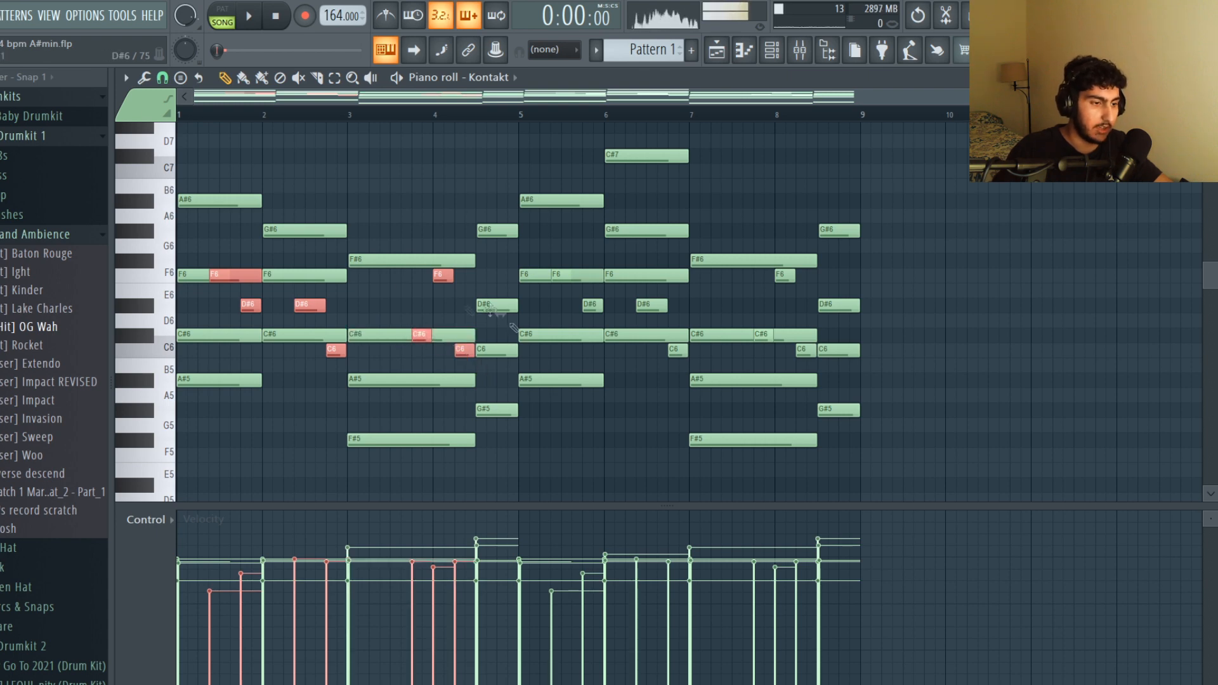
Select the root notes A#5, C#6, F#5 and G#5 in bars 1 to 4 in place of the melody notes.
scroll(919, 311, down, 3)
ctrl+click(219, 245)
ctrl+shift+click(305, 199)
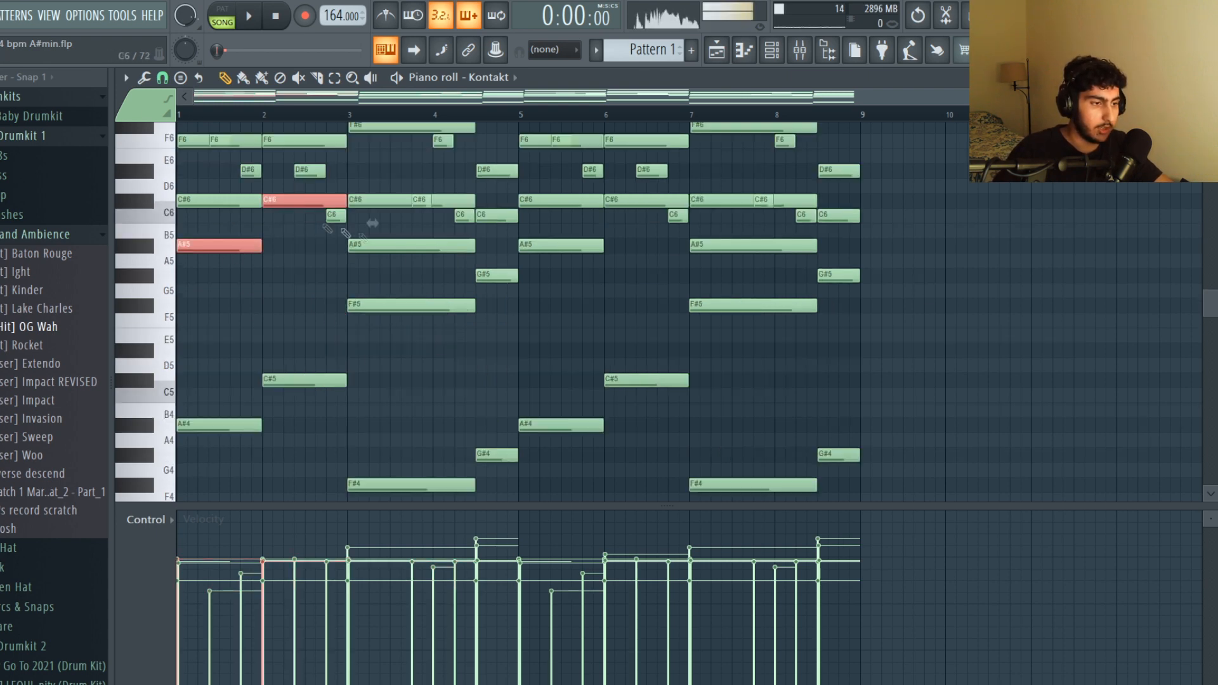
ctrl+shift+click(411, 305)
ctrl+shift+click(497, 275)
Select the octave-lower notes A#4, C#5, F#4 and G#4 beneath the chords across the whole pattern.
scroll(454, 276, down, 2)
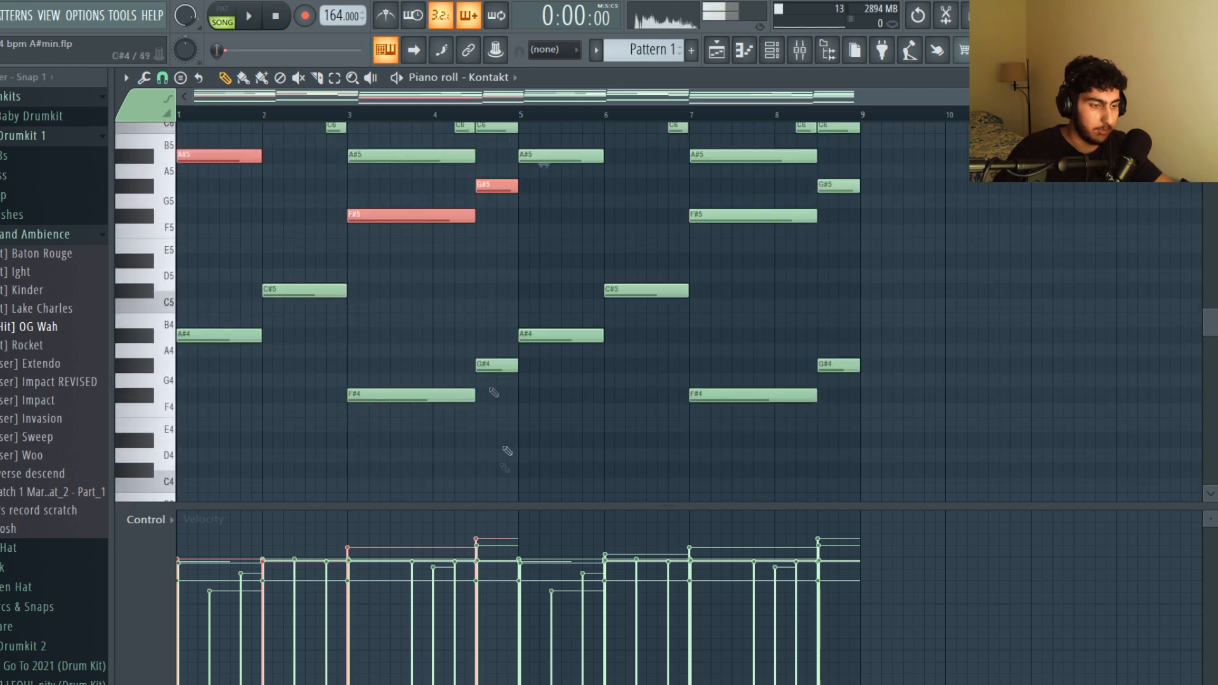
drag(501, 416, 222, 285)
drag(946, 462, 168, 272)
Try randomizing the velocity of all chord and melody notes from F#5 upward with bipolar levels.
scroll(603, 338, up, 3)
drag(942, 368, 175, 119)
scroll(441, 209, down, 3)
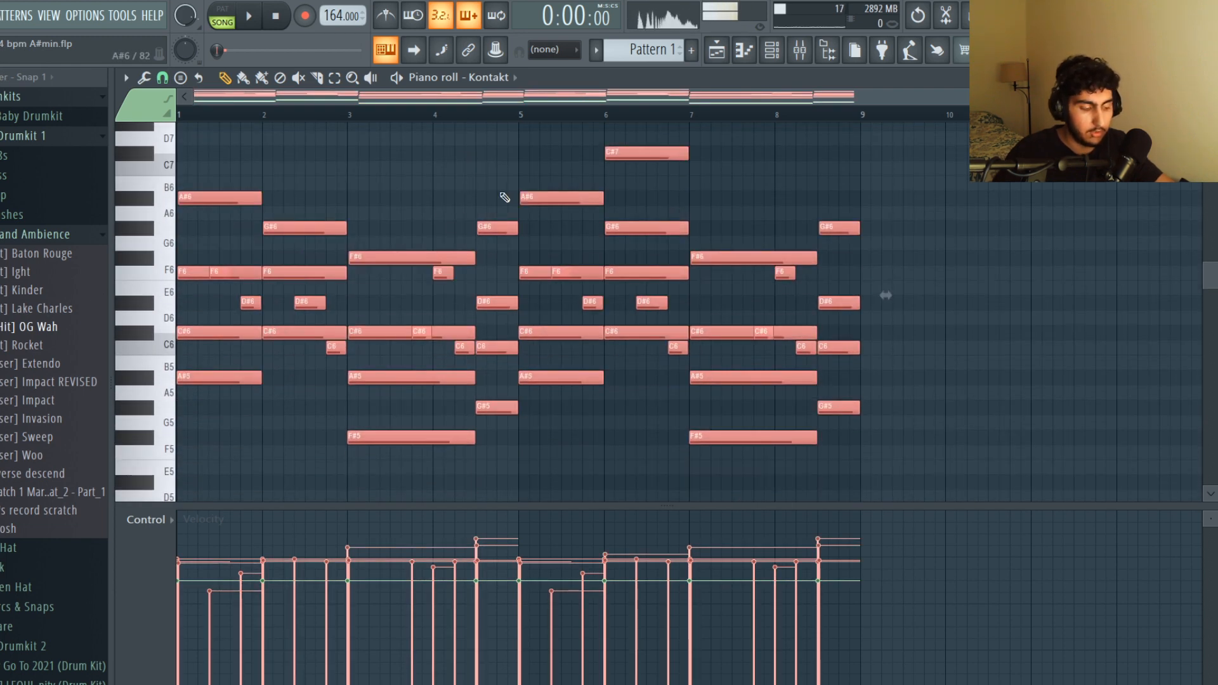
key(alt+r)
mouse_move(537, 432)
mouse_down()
mouse_move(537, 415)
mouse_move(537, 439)
mouse_up()
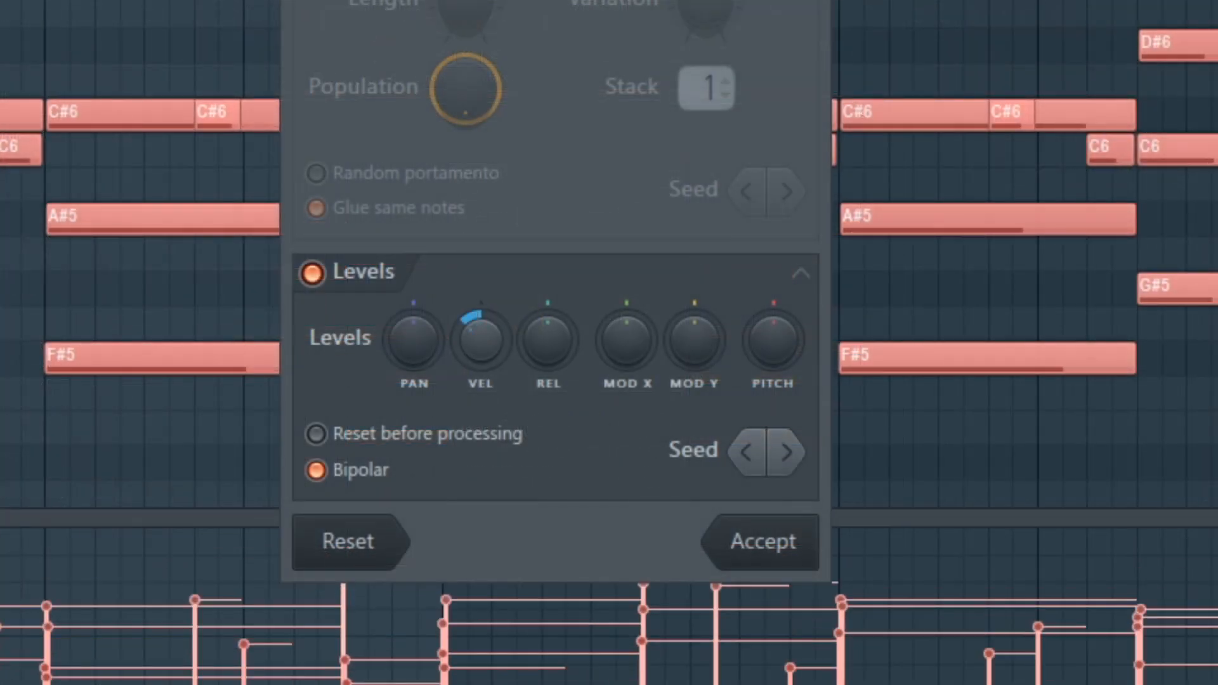
drag(484, 350, 484, 348)
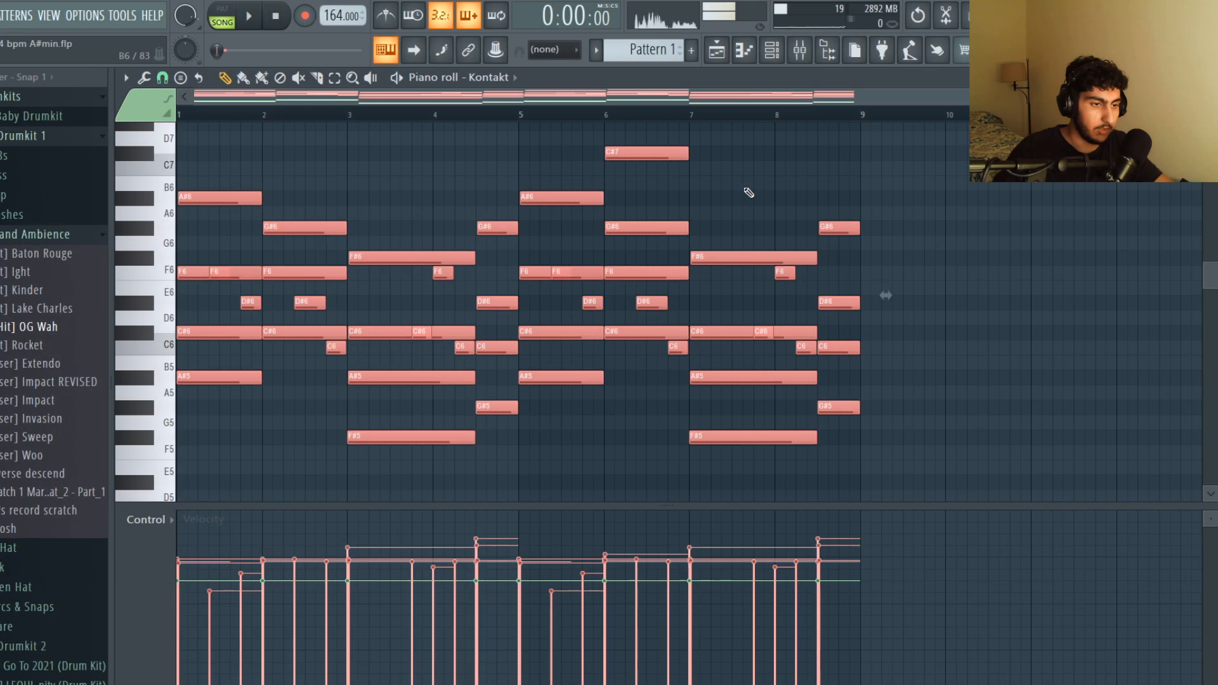
Clear the note selection and play back the Kontakt chord pattern.
key(ctrl+d)
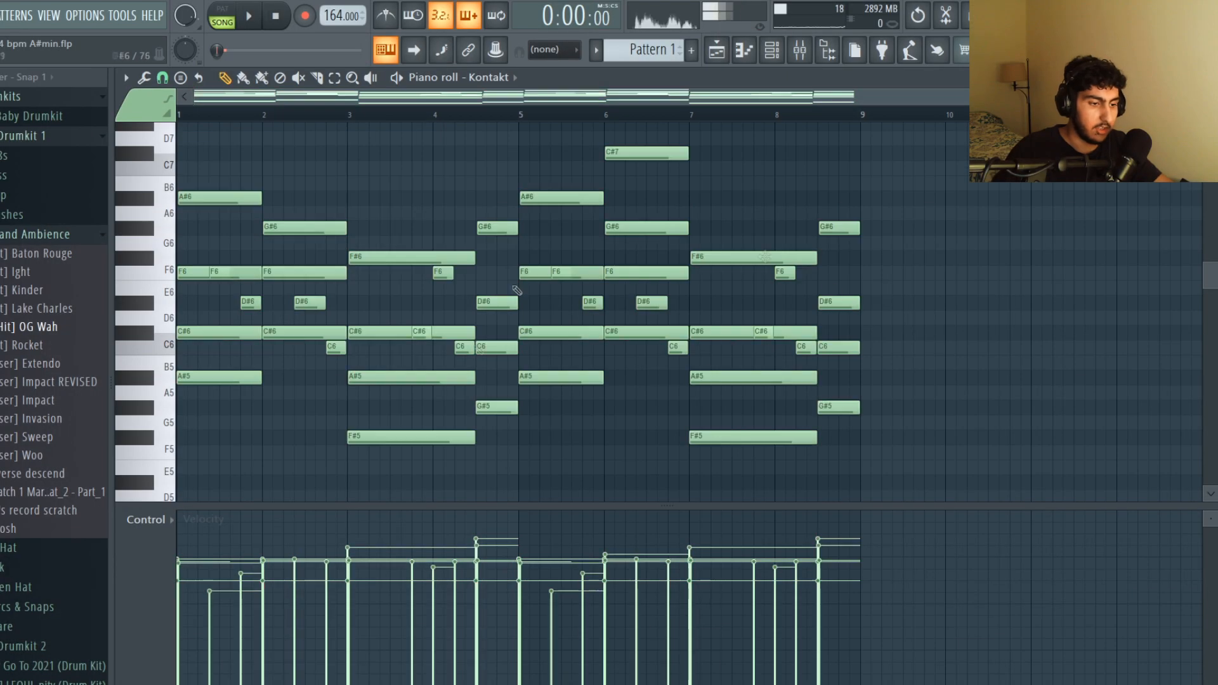
key(space)
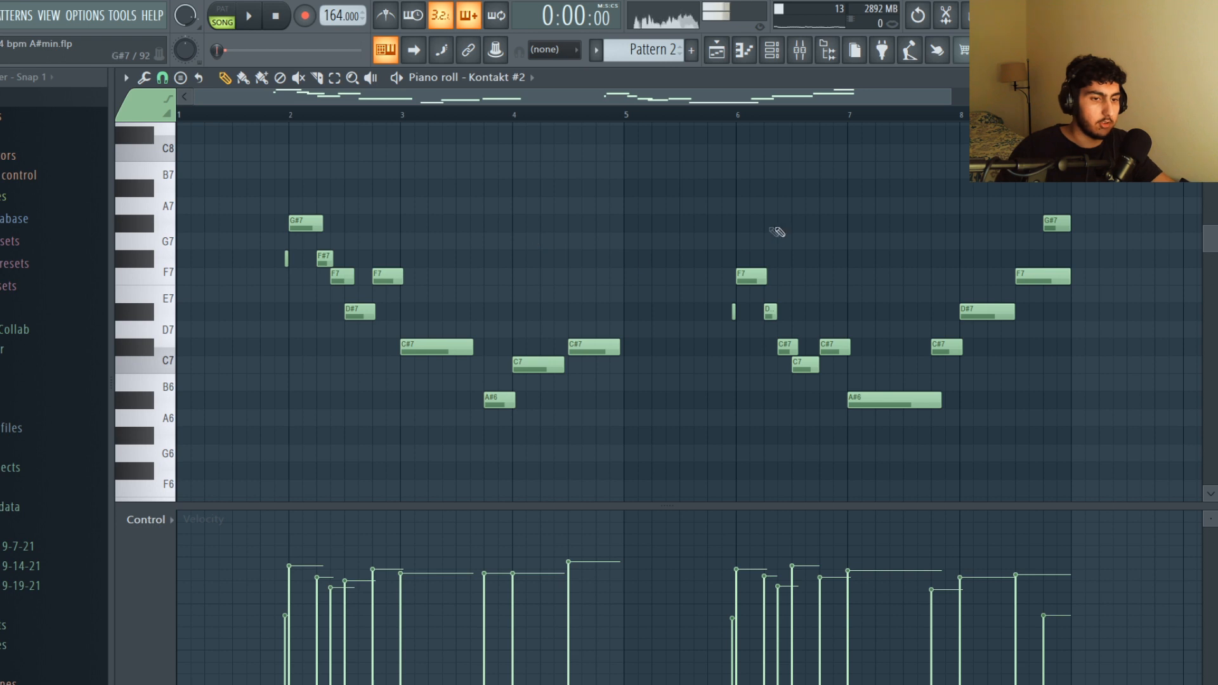
Look over the Kontakt #2 melody in Pattern 2 and play it back from the start.
drag(1119, 408, 247, 146)
ctrl+click(536, 199)
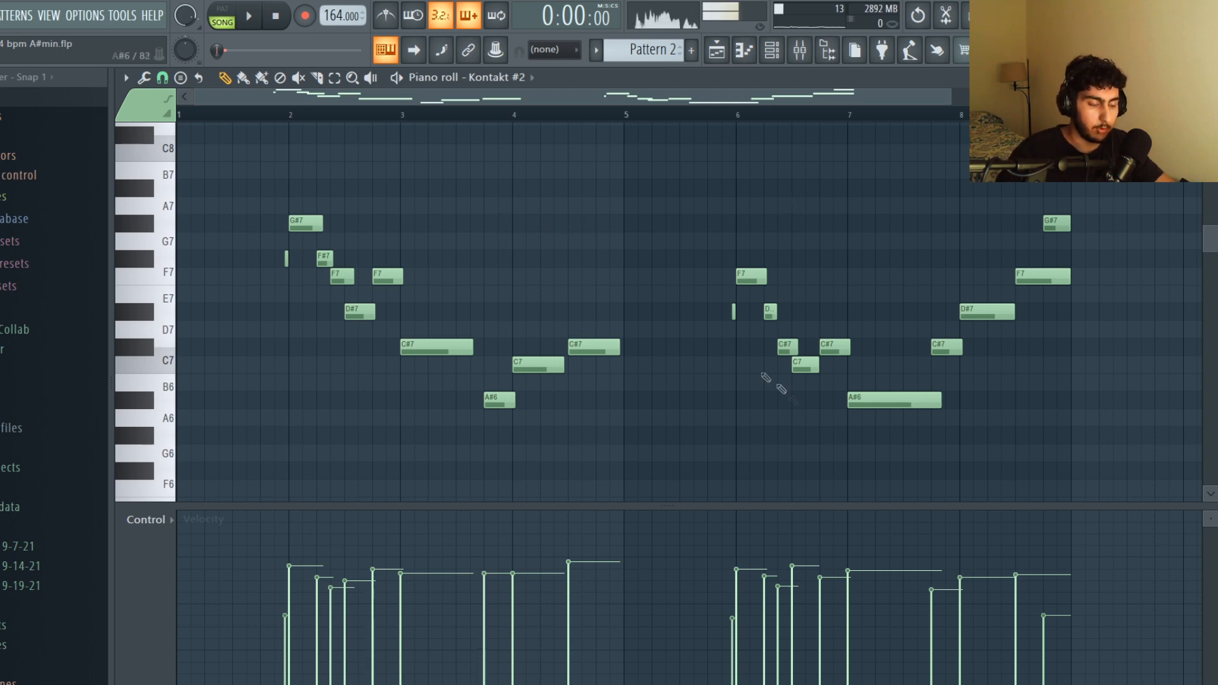
scroll(268, 217, down, 1)
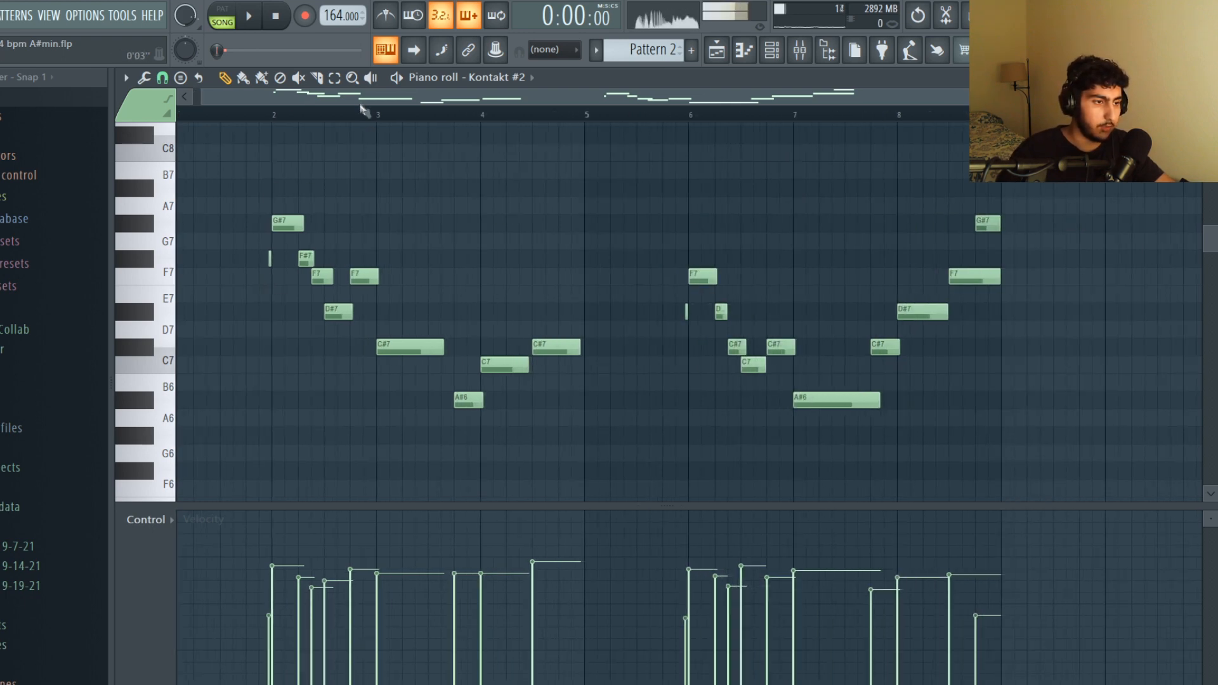
drag(364, 111, 245, 111)
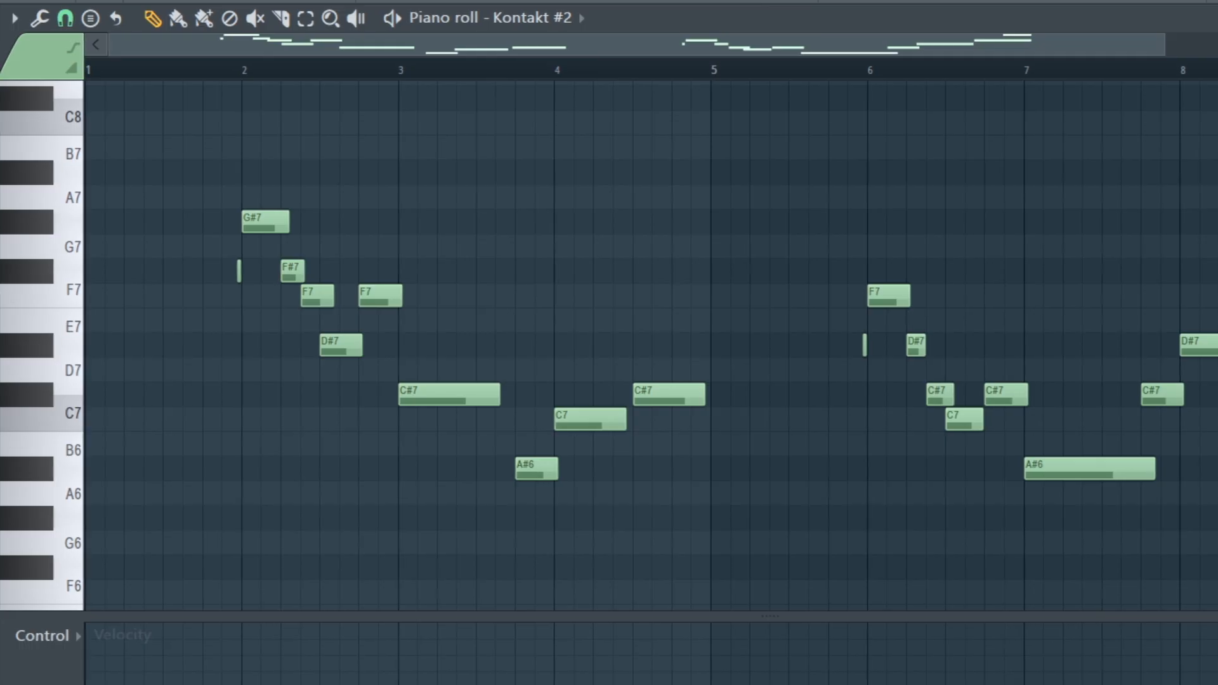
key(space)
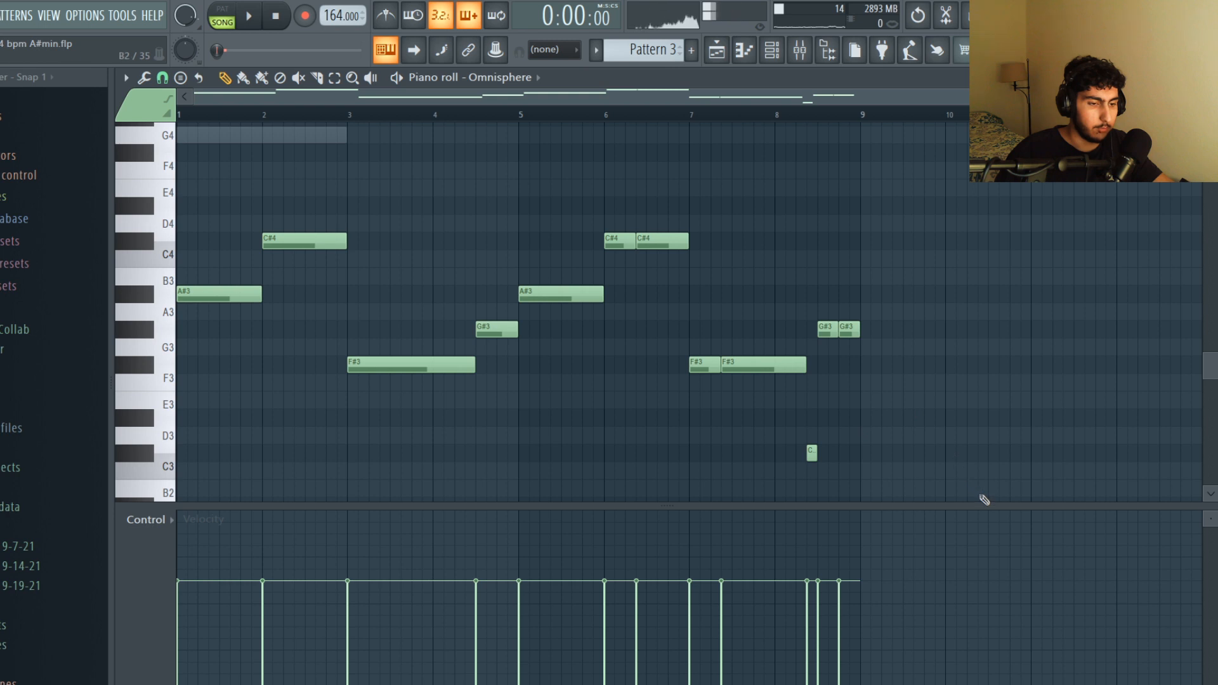
Examine the Omnisphere notes in Pattern 3, highlighting those in bars 6 to 8, and play the part back.
drag(932, 476, 257, 164)
click(340, 193)
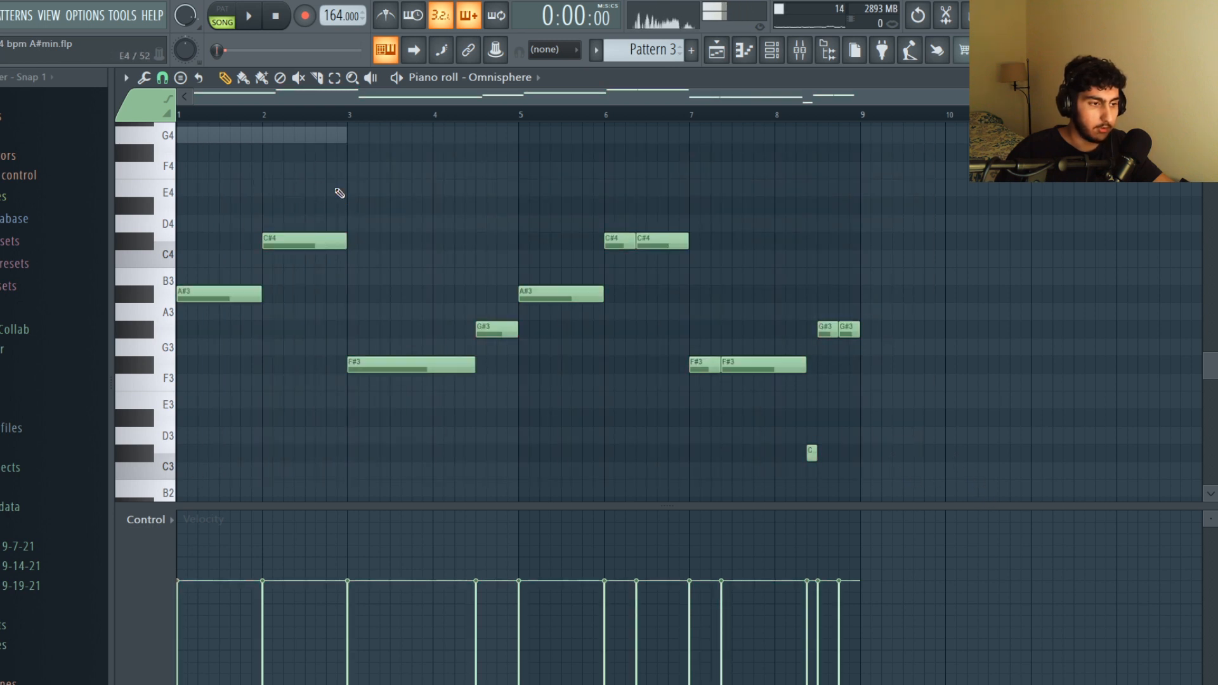
drag(920, 475, 624, 209)
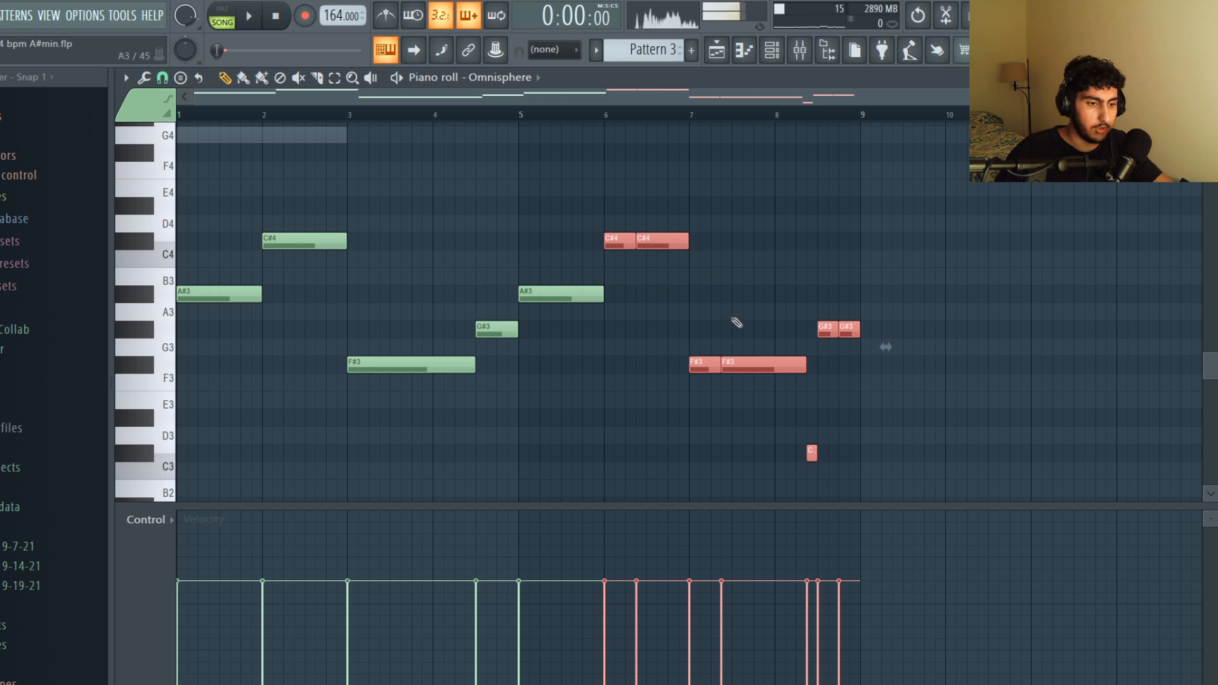
drag(876, 466, 746, 462)
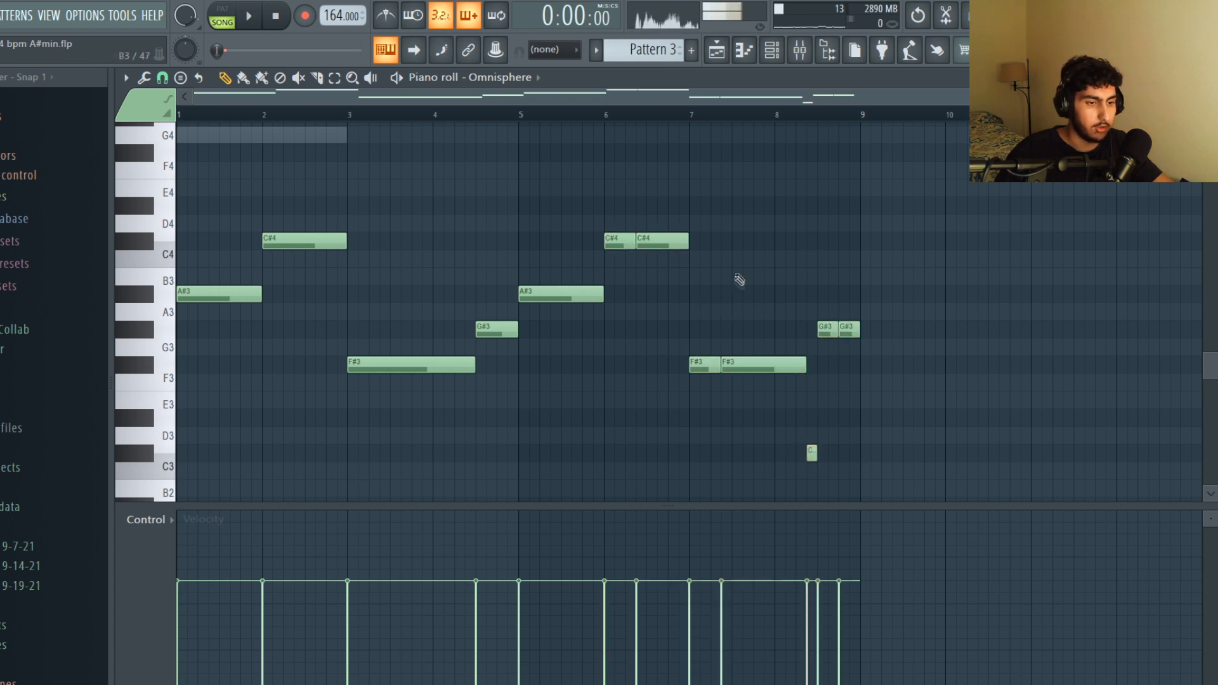
scroll(739, 289, up, 2)
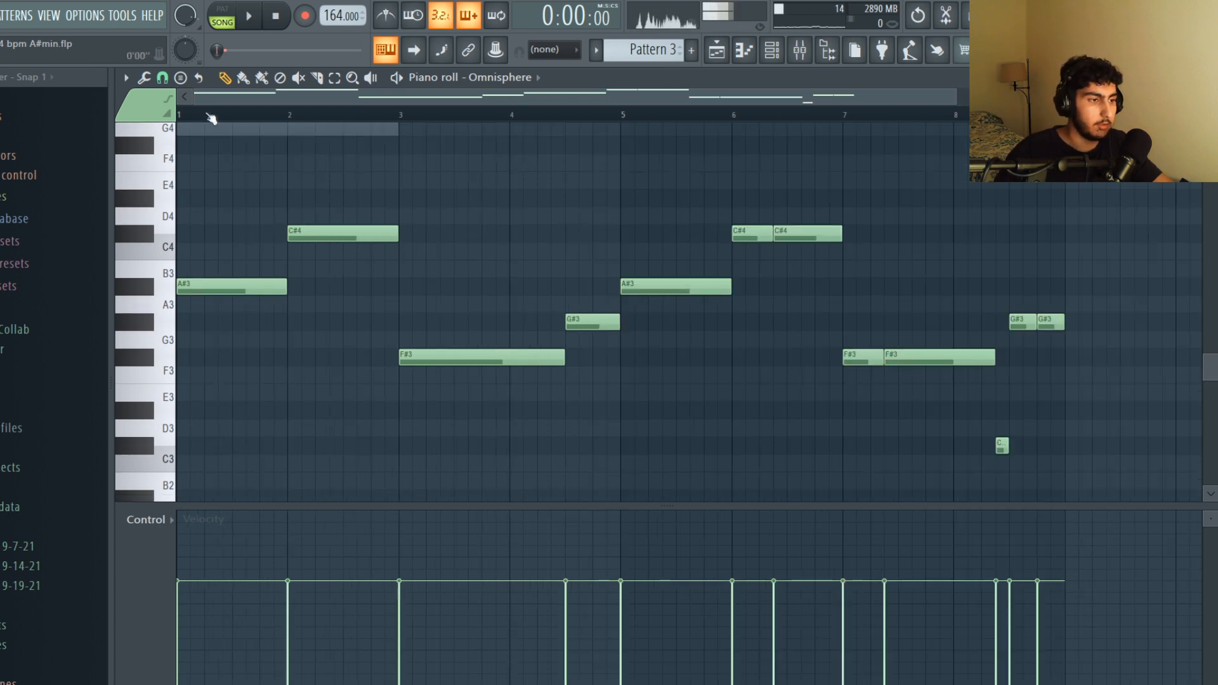
key(space)
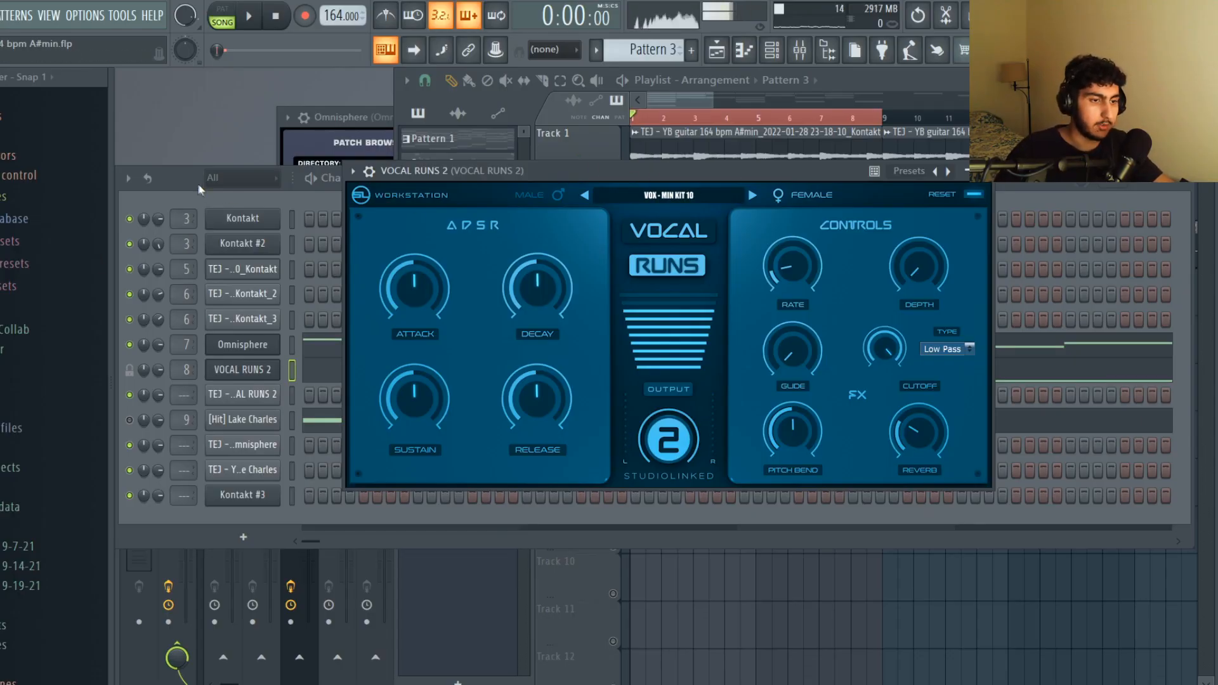
Open the VOCAL RUNS 2 notes of Pattern 3 in the piano roll and play them back.
click(322, 370)
drag(810, 155, 393, 437)
ctrl+click(485, 308)
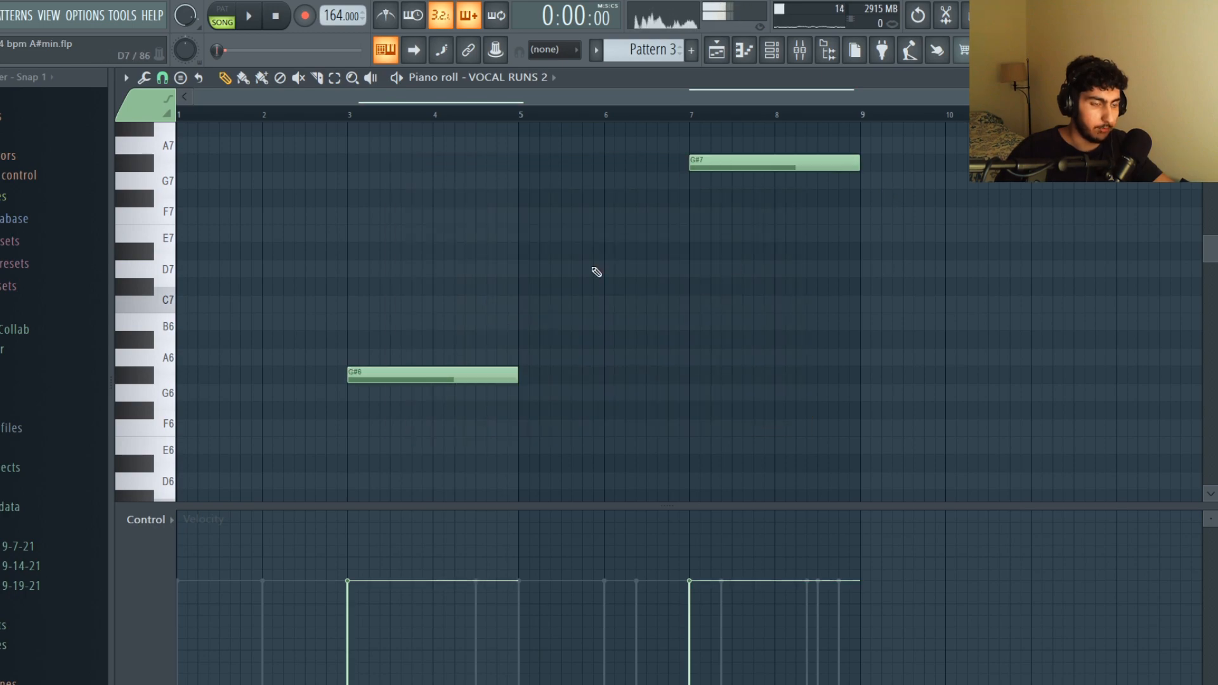
key(space)
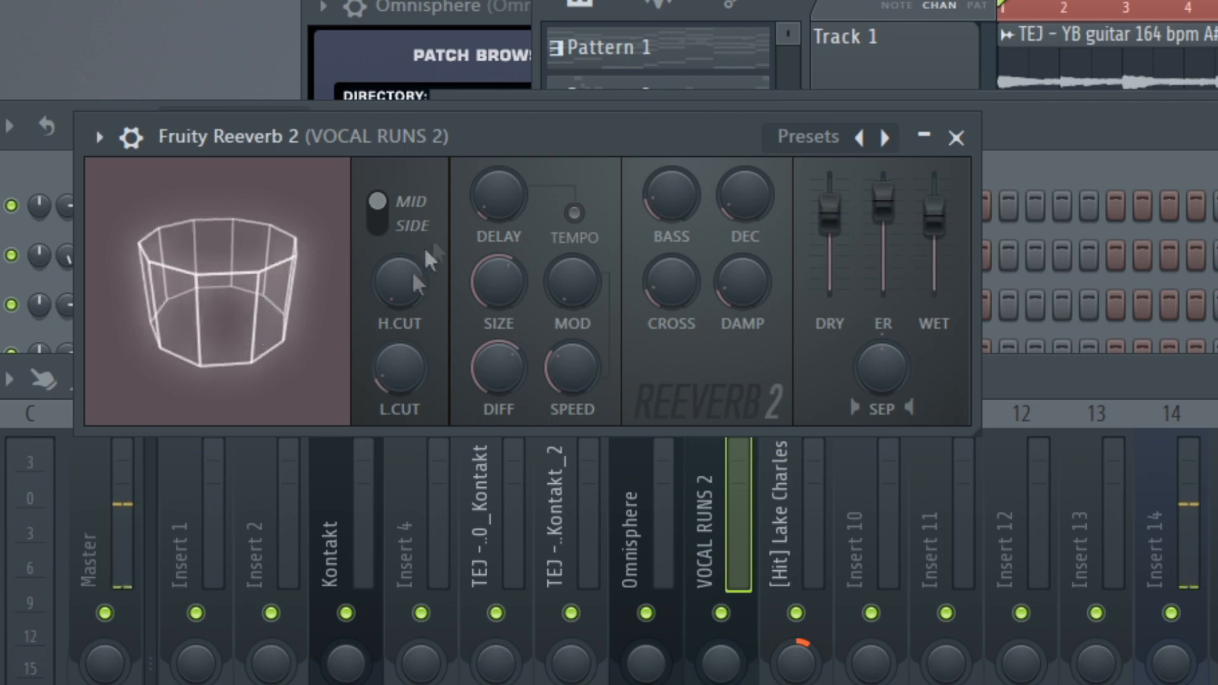
Close the Fruity Reeverb 2 effect of the VOCAL RUNS 2 mixer track.
click(956, 138)
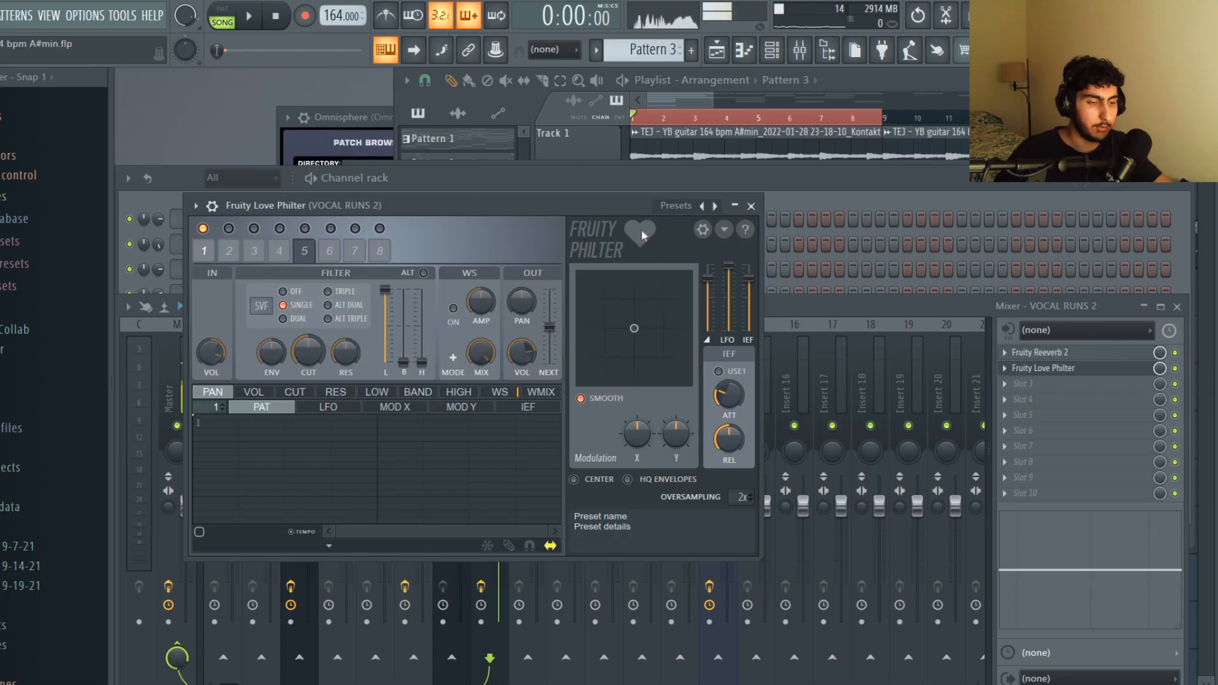
Open the [Hit] Lake Charles notes of Pattern 3, sound the G4 key, and play the part back.
key(F7)
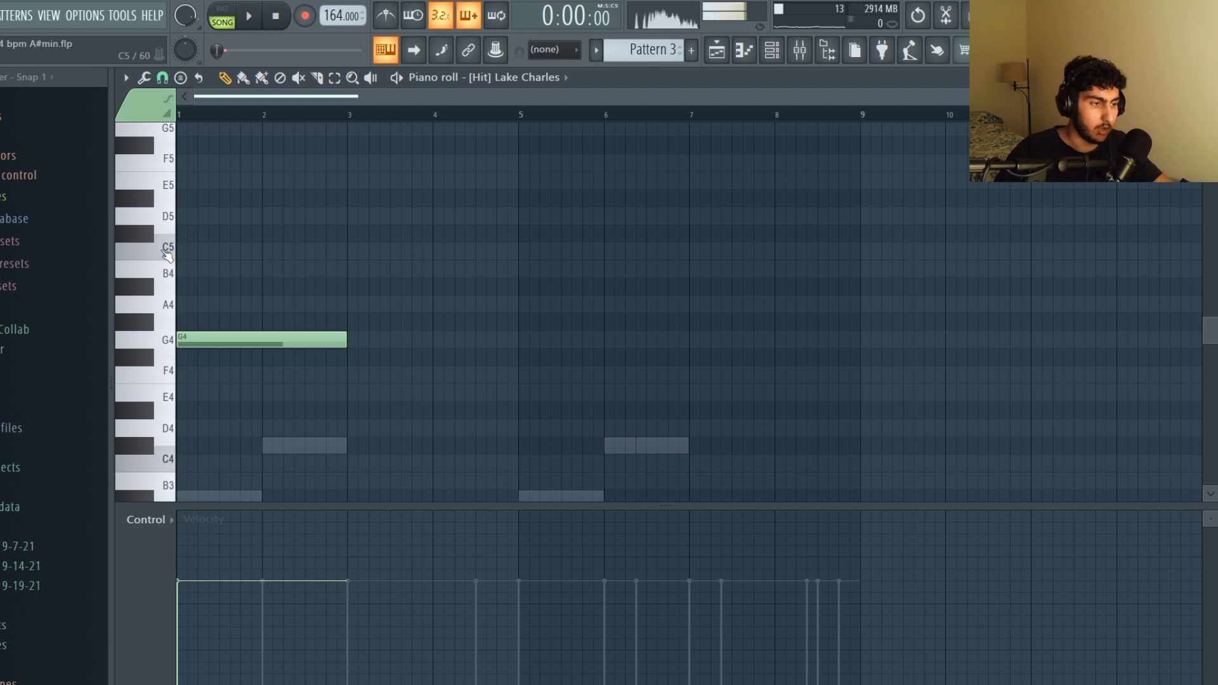
click(165, 342)
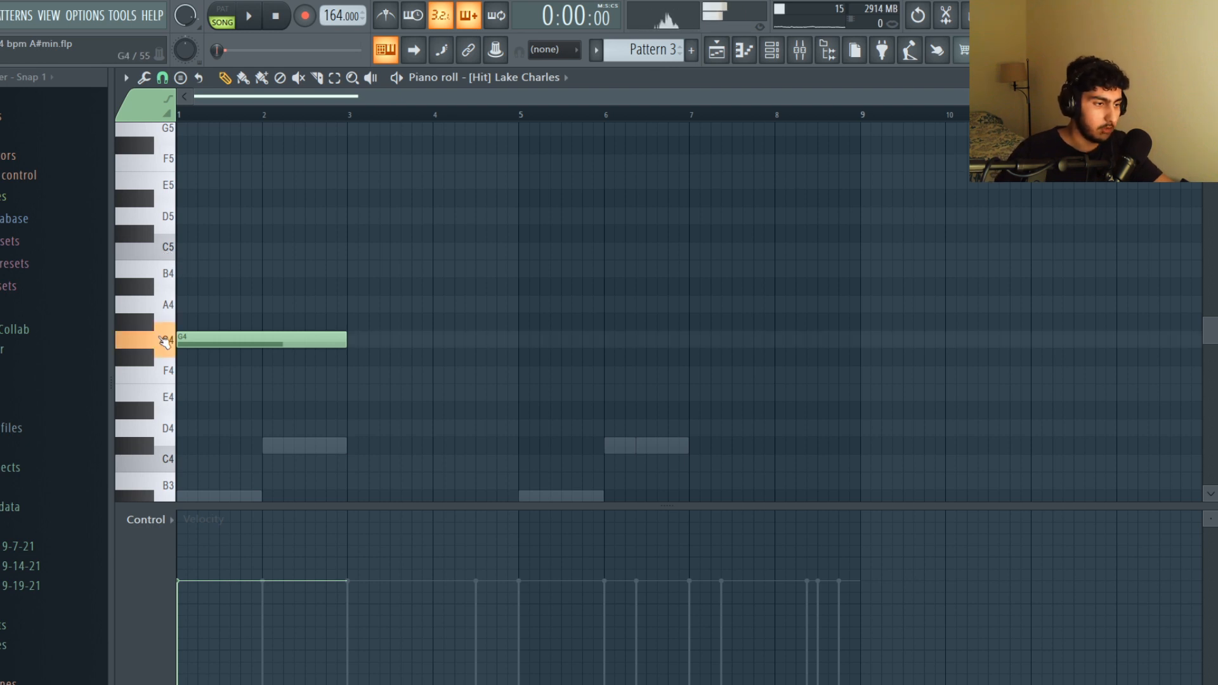
key(space)
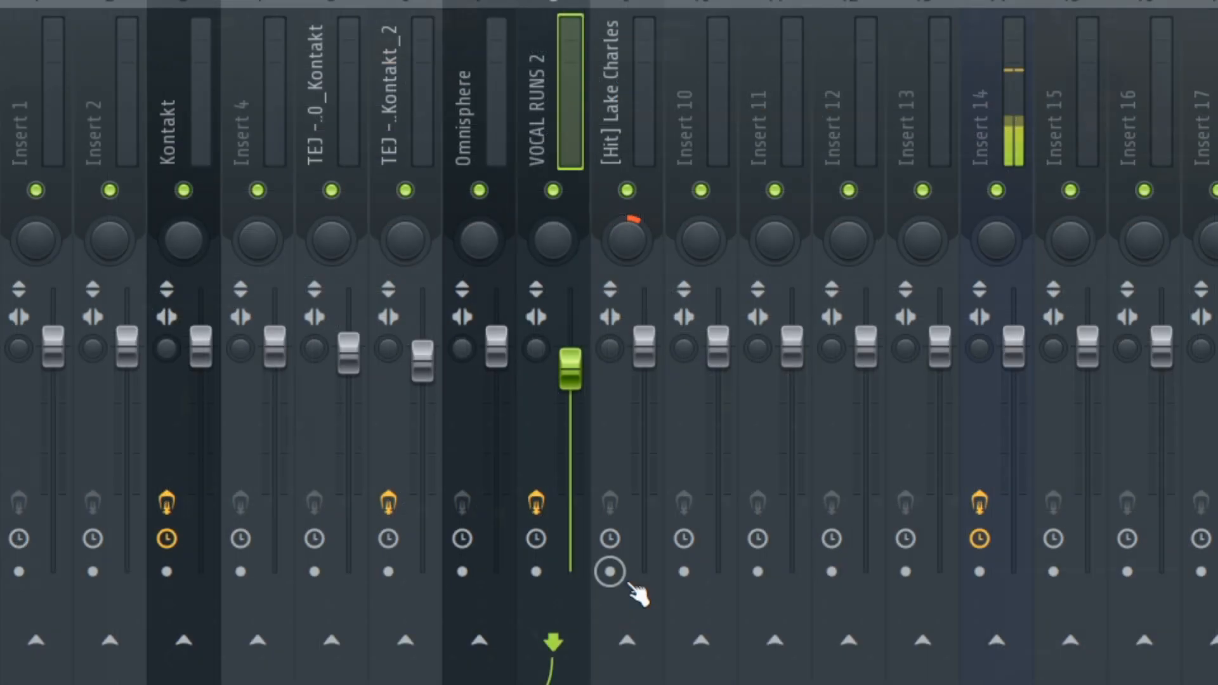
Arm the [Hit] Lake Charles, VOCAL RUNS 2, Omnisphere and both bounced Kontakt mixer tracks for disk recording.
click(609, 571)
click(536, 571)
click(463, 572)
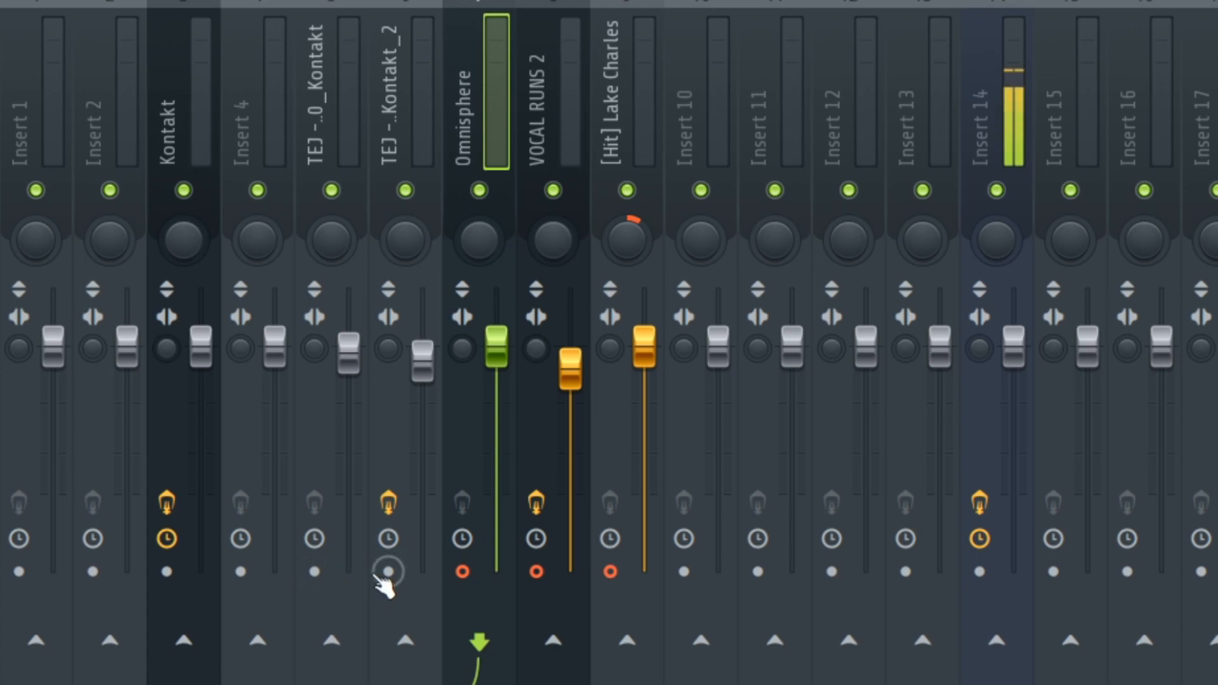
click(388, 572)
click(315, 571)
Bring up the Render to wave file(s) settings for the armed mixer tracks and close them without rendering.
key(alt+r)
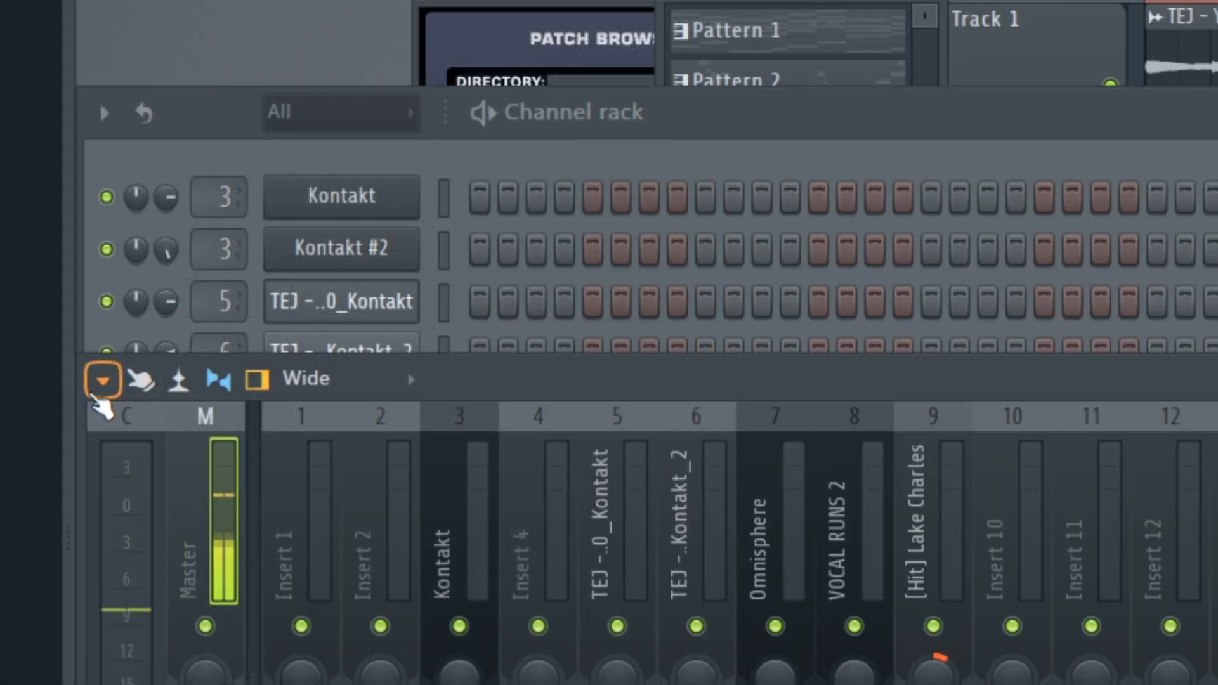
click(126, 309)
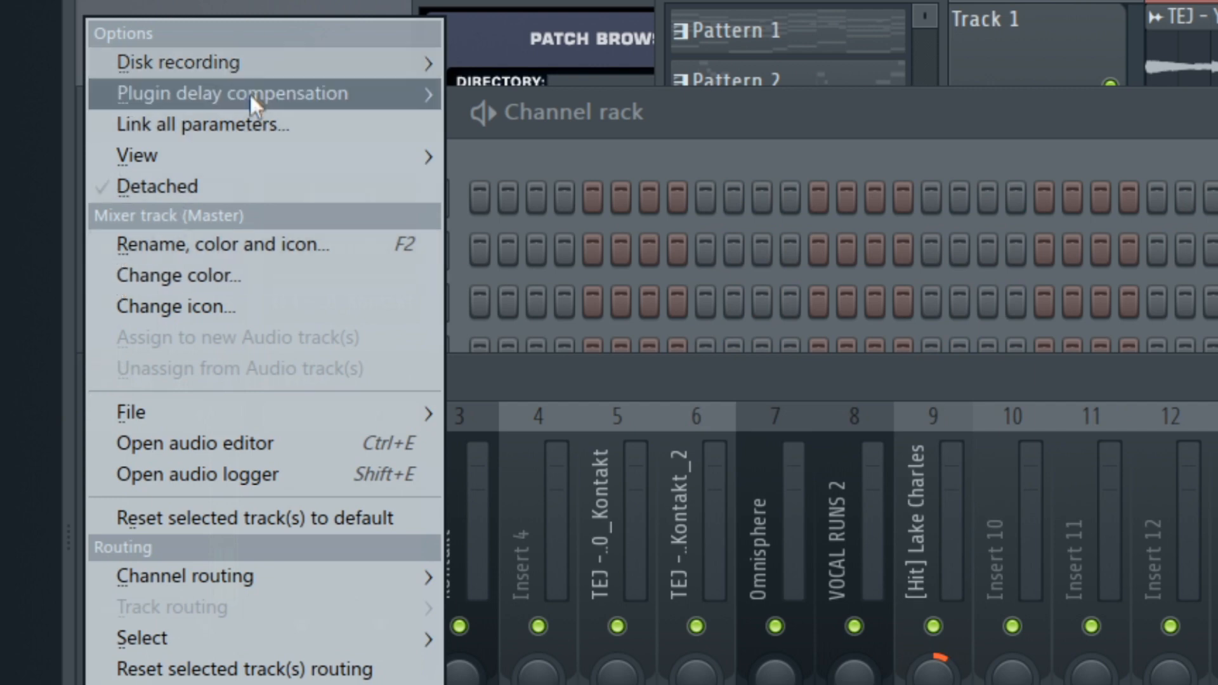
mouse_move(266, 66)
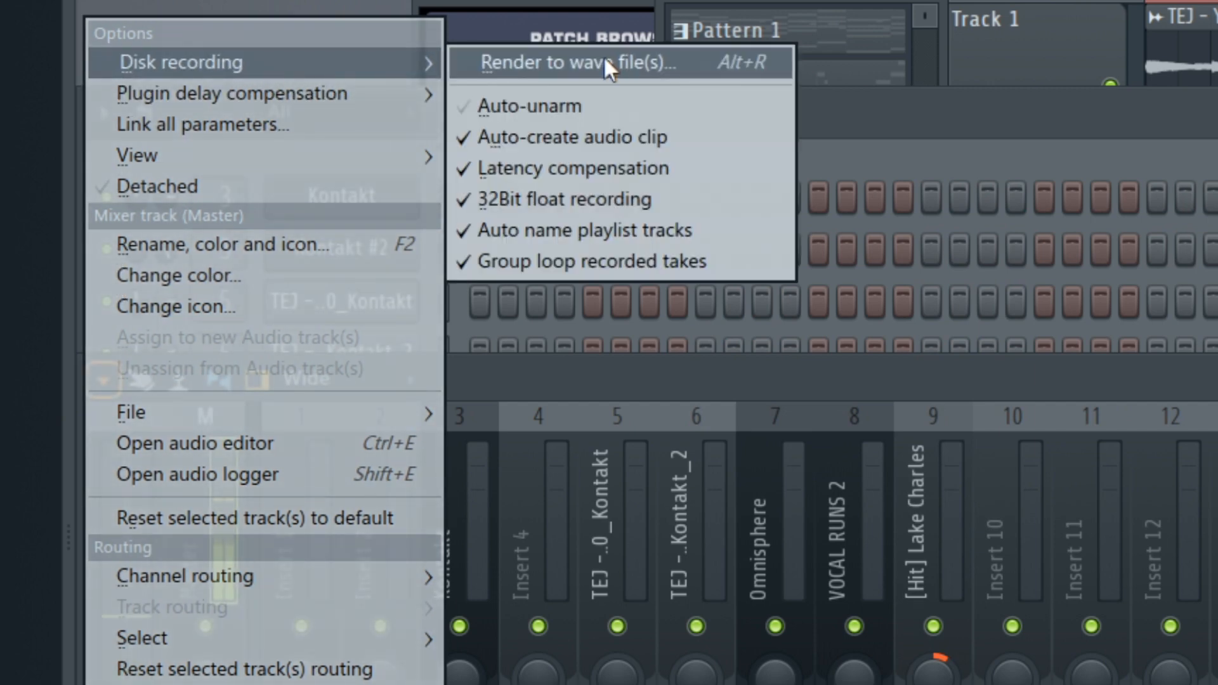
click(604, 61)
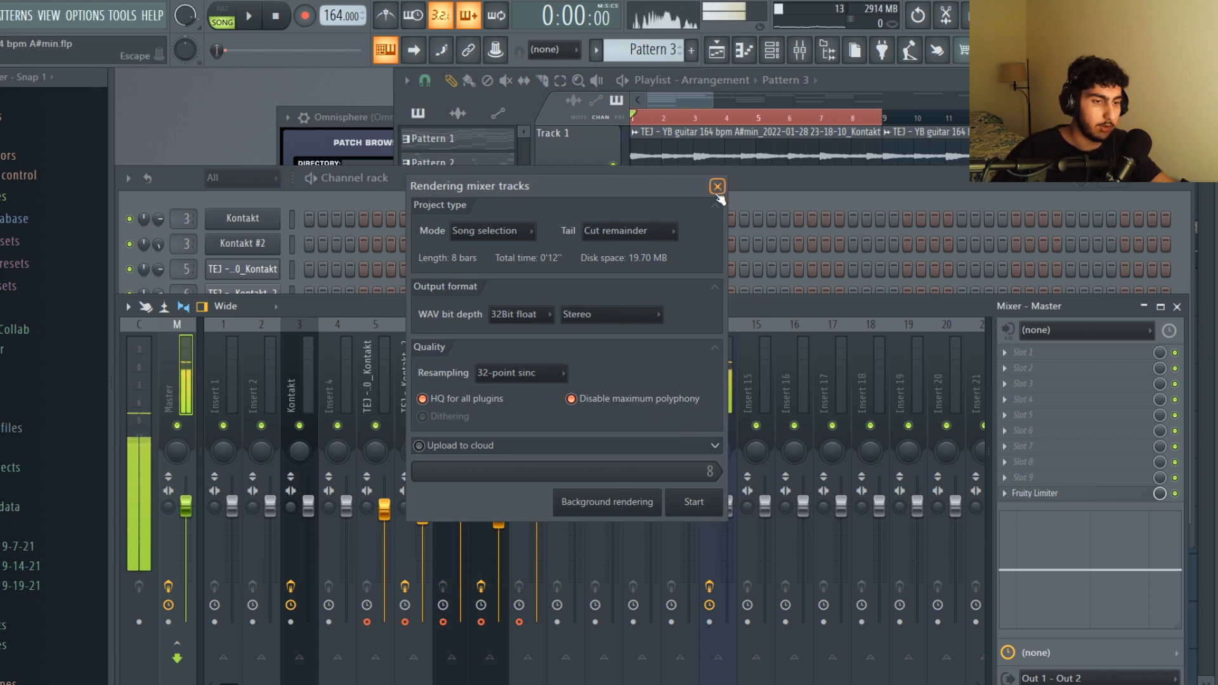
click(717, 187)
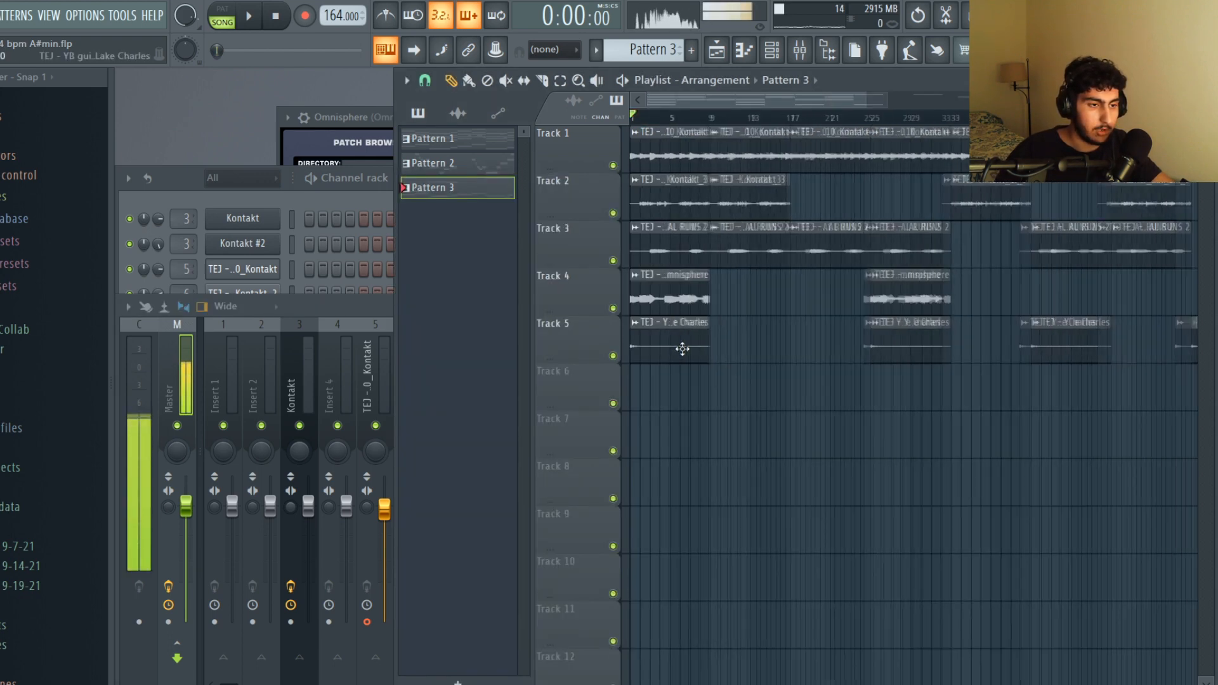
Look over the full melody arrangement on playlist Tracks 1 to 5.
scroll(681, 349, down, 1)
scroll(888, 340, down, 2)
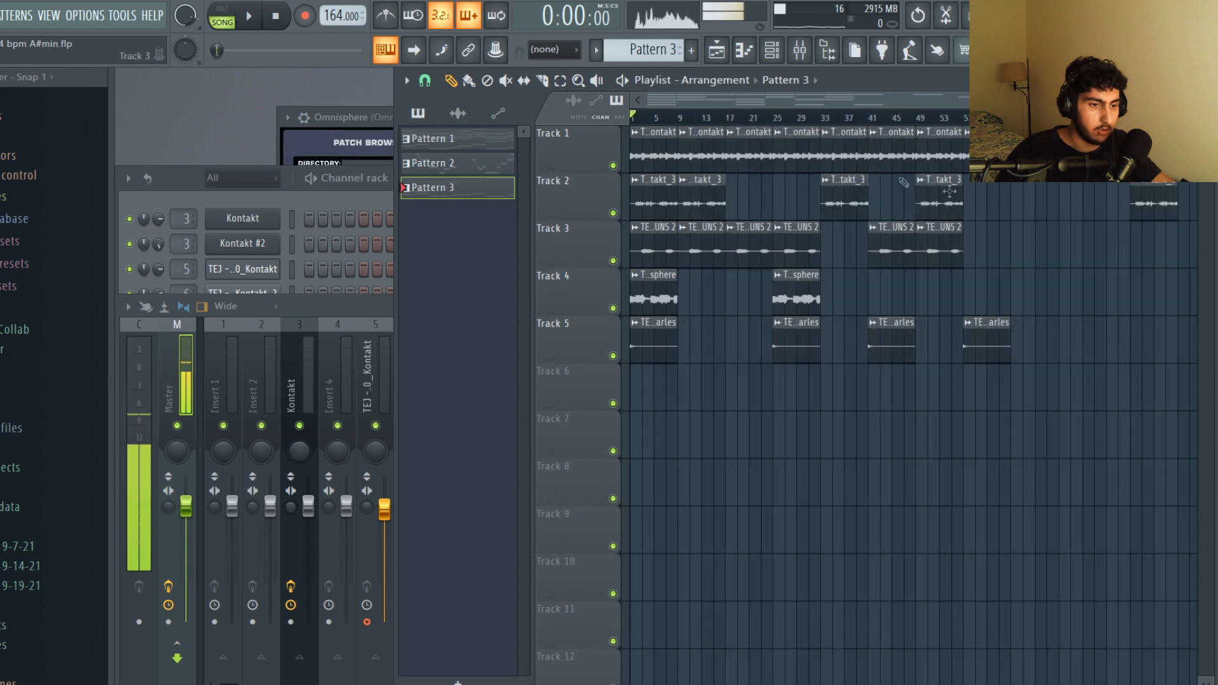
scroll(937, 249, down, 1)
scroll(914, 267, down, 2)
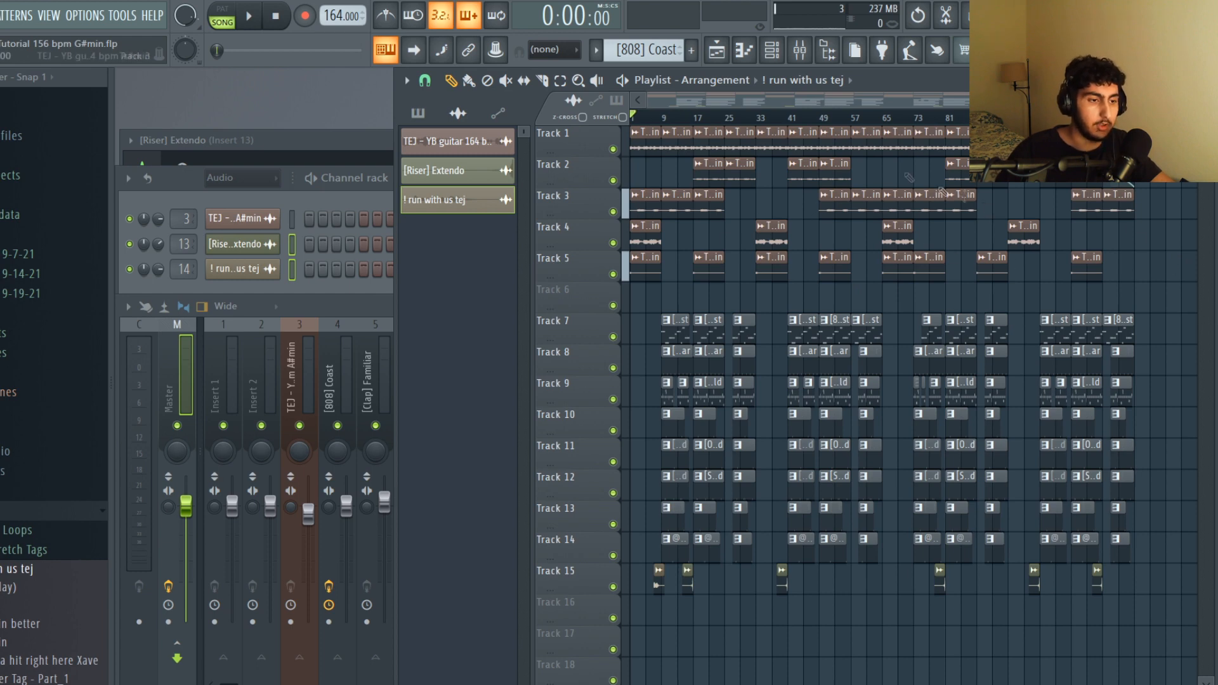
Play the drum project's arrangement from bar 9.
click(664, 119)
key(space)
click(667, 118)
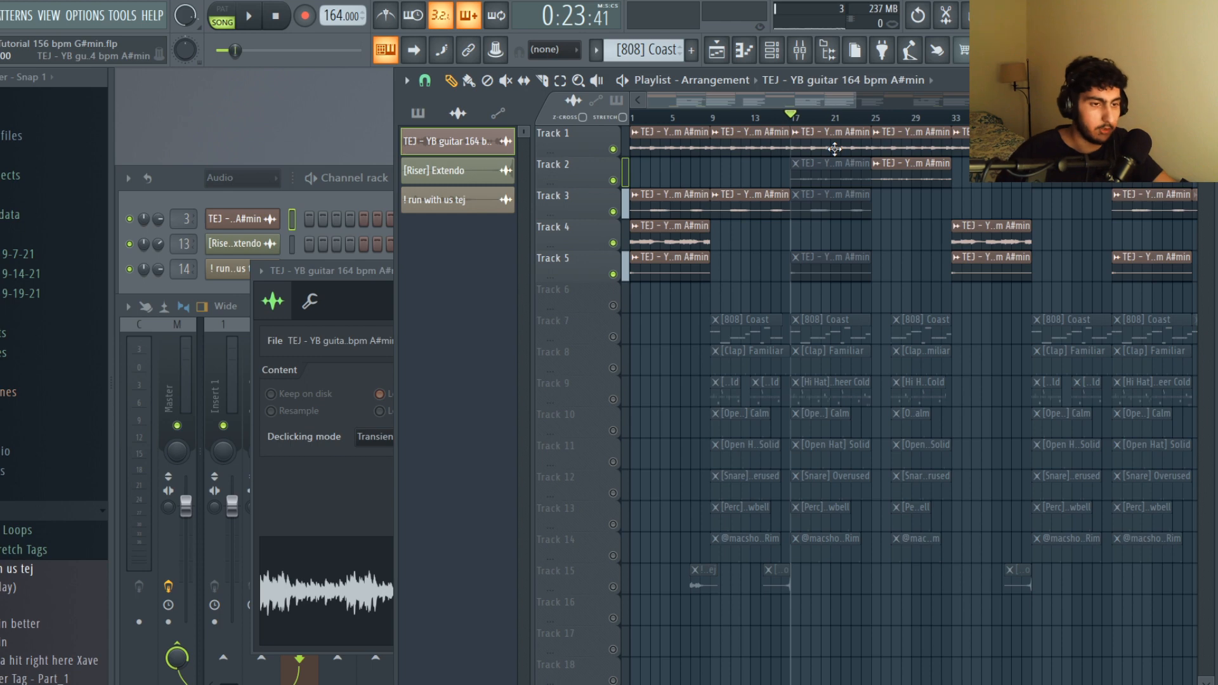
Open the settings of the YB guitar 164 bpm A#min audio clip and show its time-stretching modes, keeping Stretch.
double_click(835, 149)
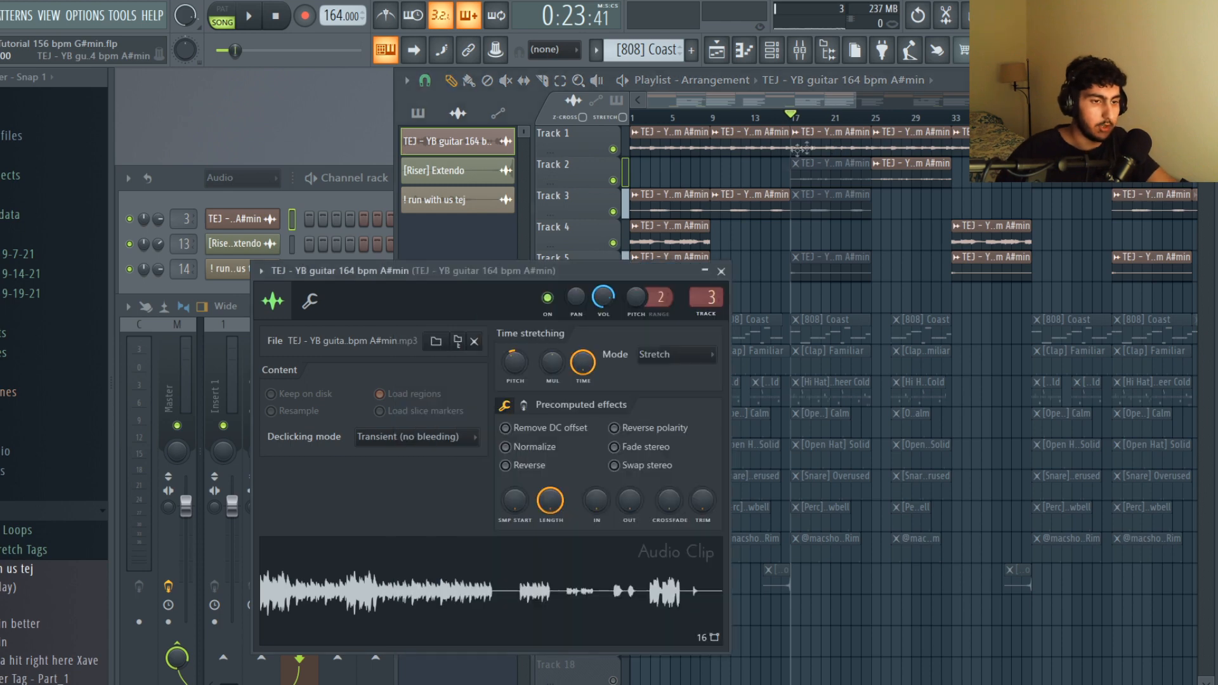
drag(484, 278, 511, 229)
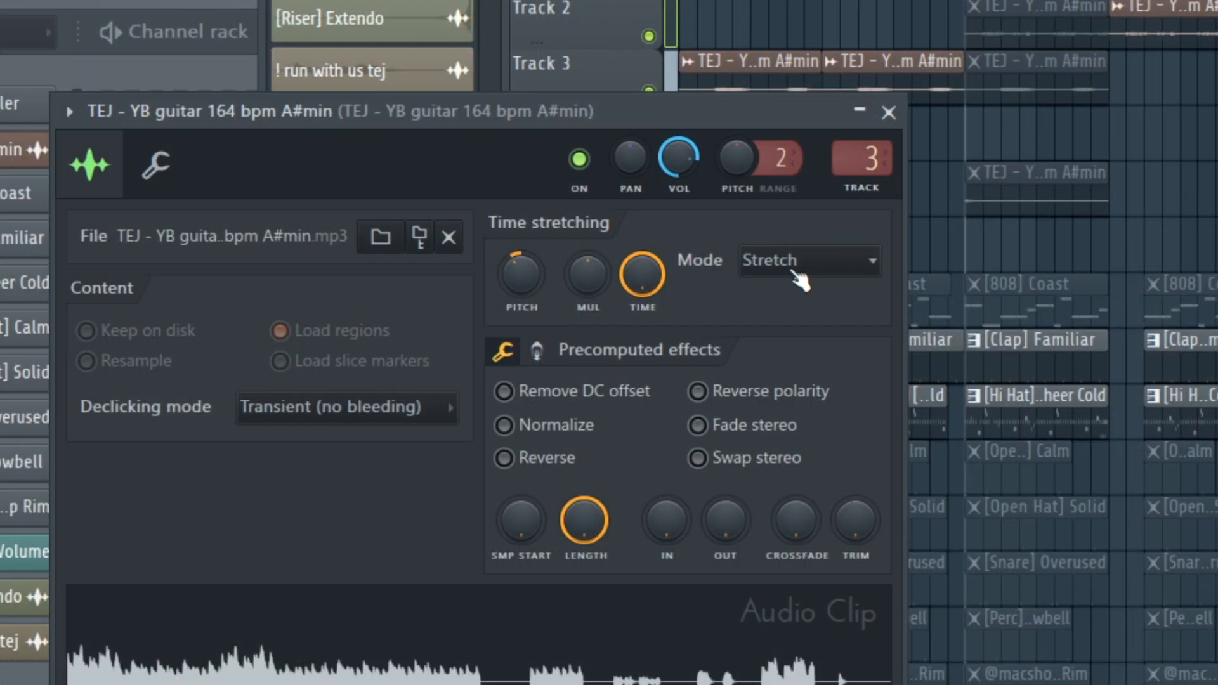
click(804, 265)
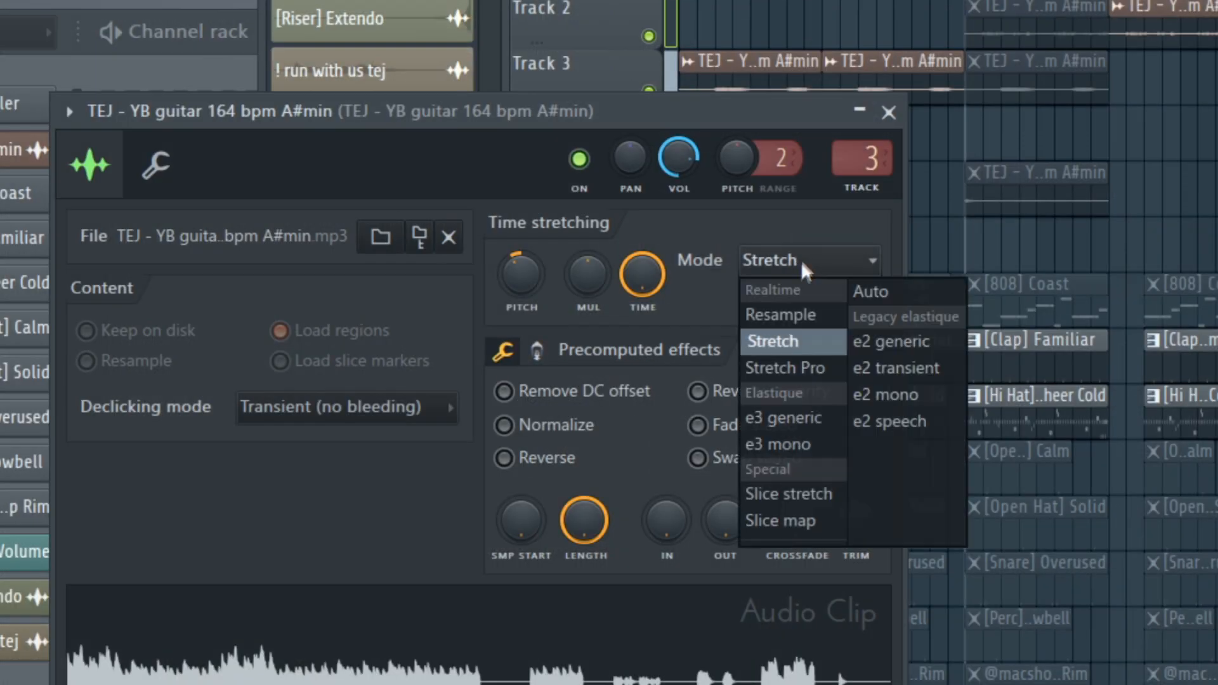
click(754, 226)
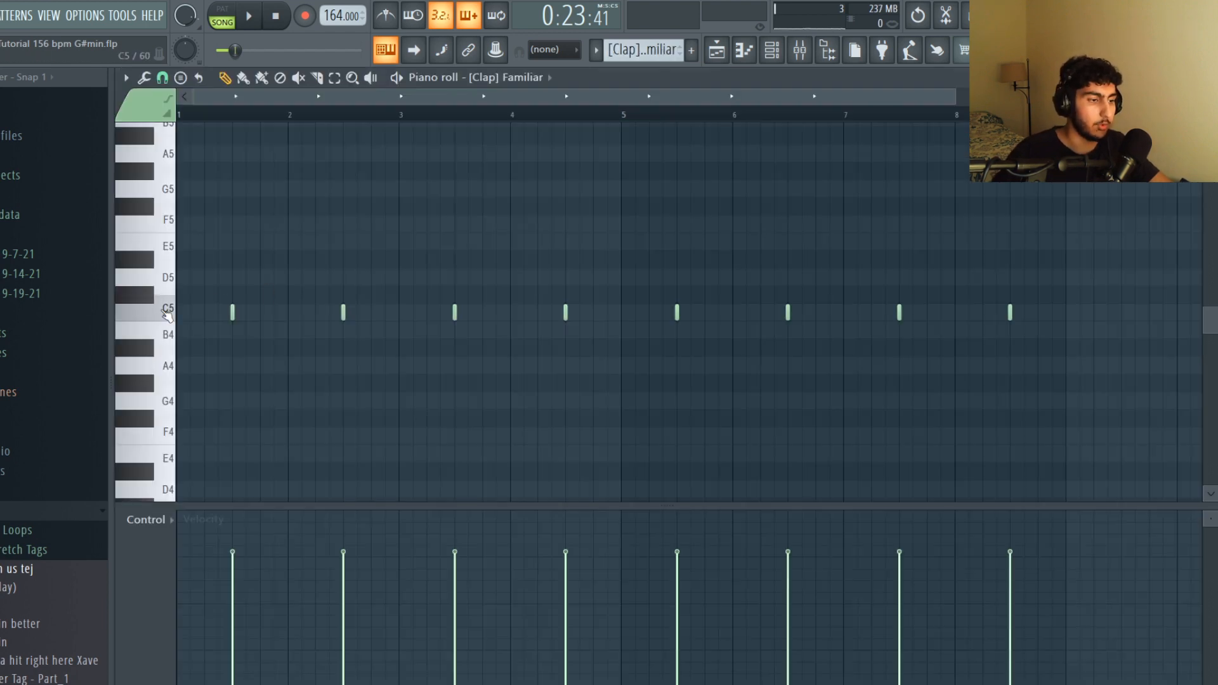
Examine the [Clap] Familiar notes by highlighting them in the piano roll, and play the pattern back.
drag(1186, 410, 234, 219)
right_click(337, 233)
key(space)
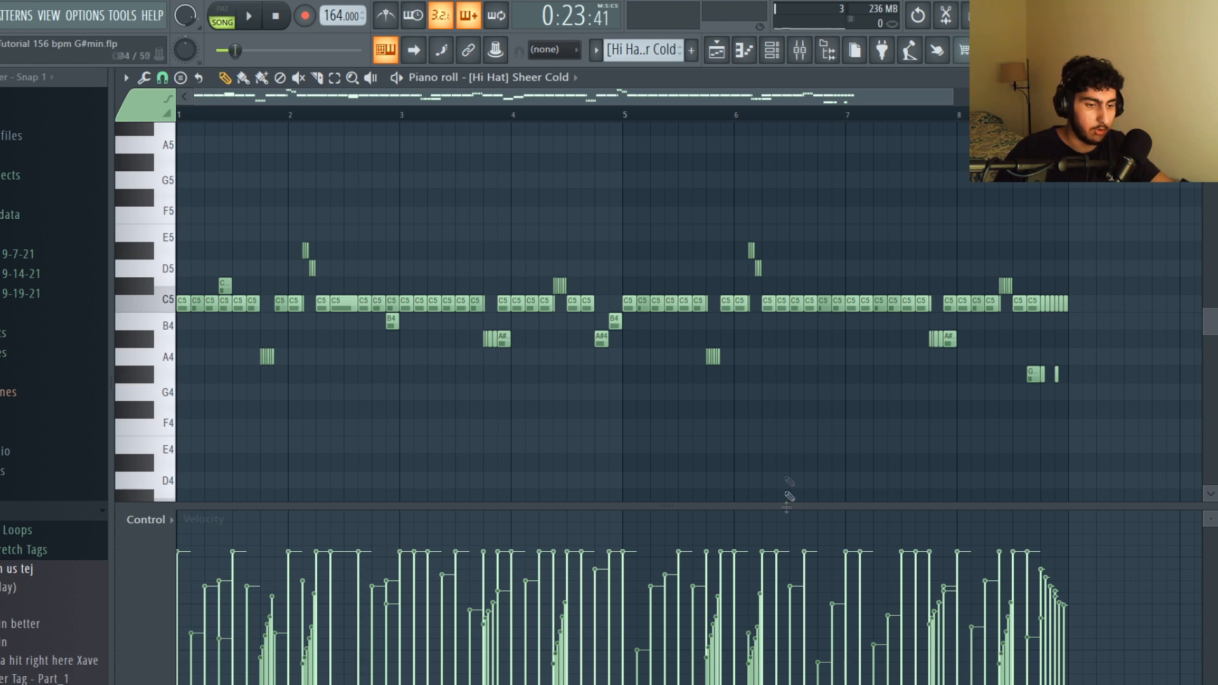
Examine the [Hi Hat] Sheer Cold notes, highlighting the C5 row and the lower and higher pitched rolls, and play the pattern back.
ctrl+click(150, 301)
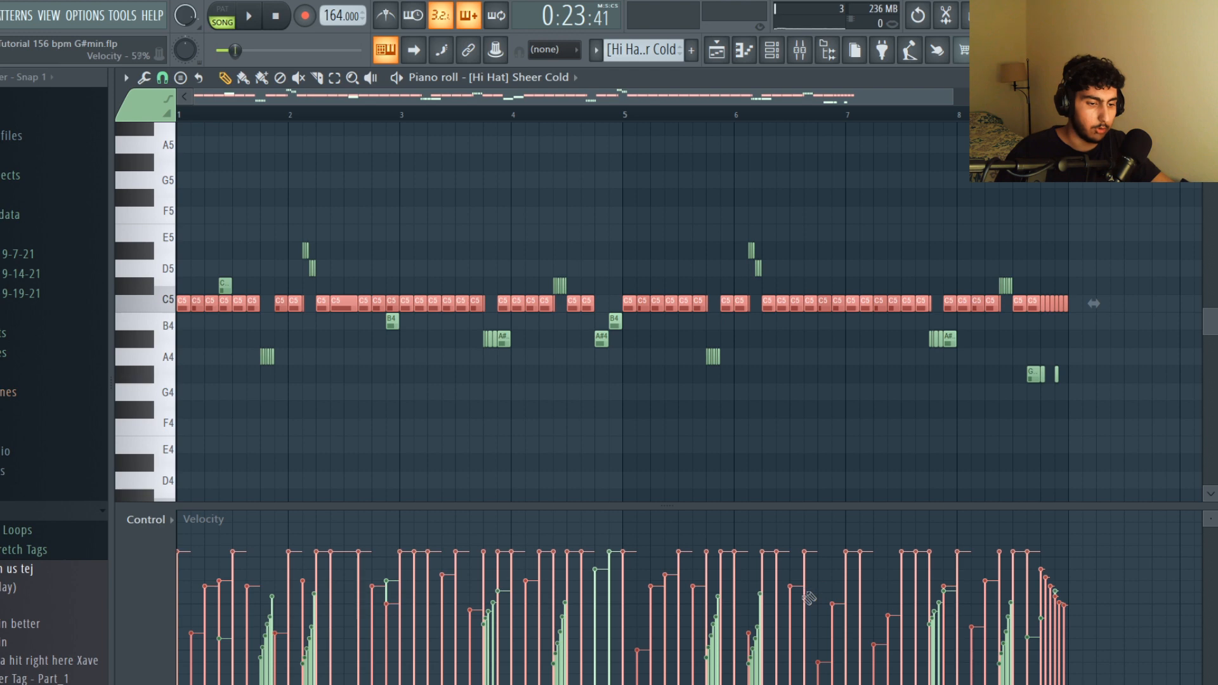
ctrl+click(1015, 407)
drag(1088, 396, 172, 314)
drag(1058, 292, 178, 208)
ctrl+click(360, 212)
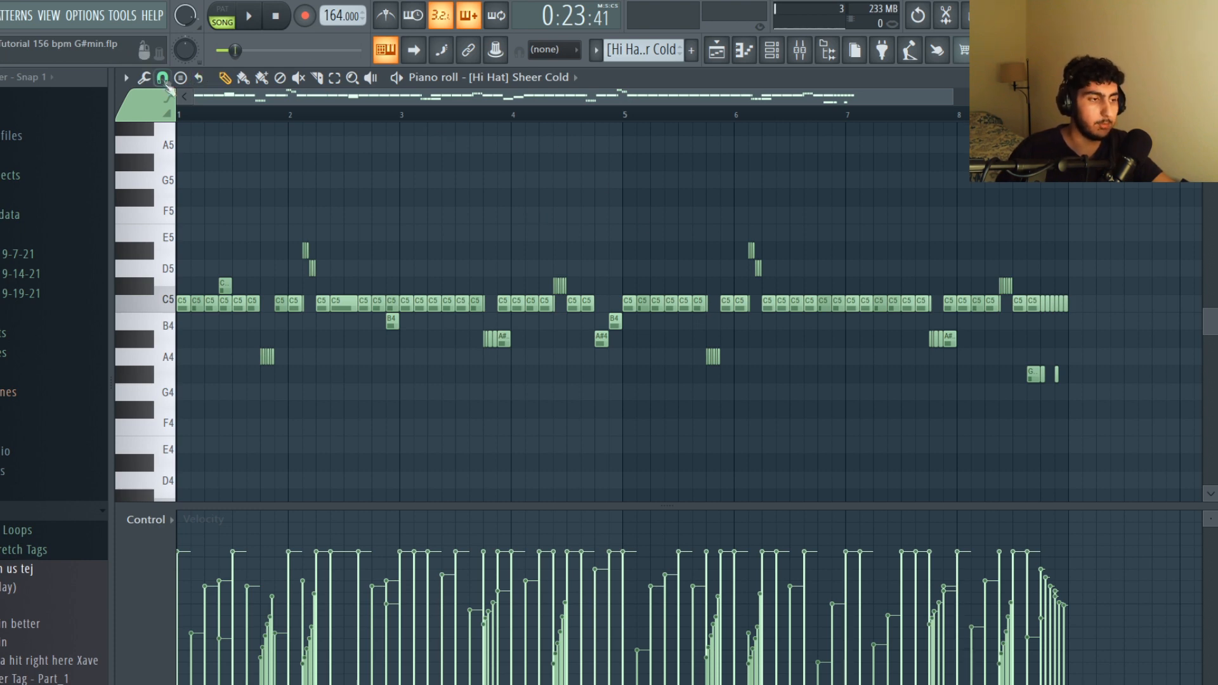
key(space)
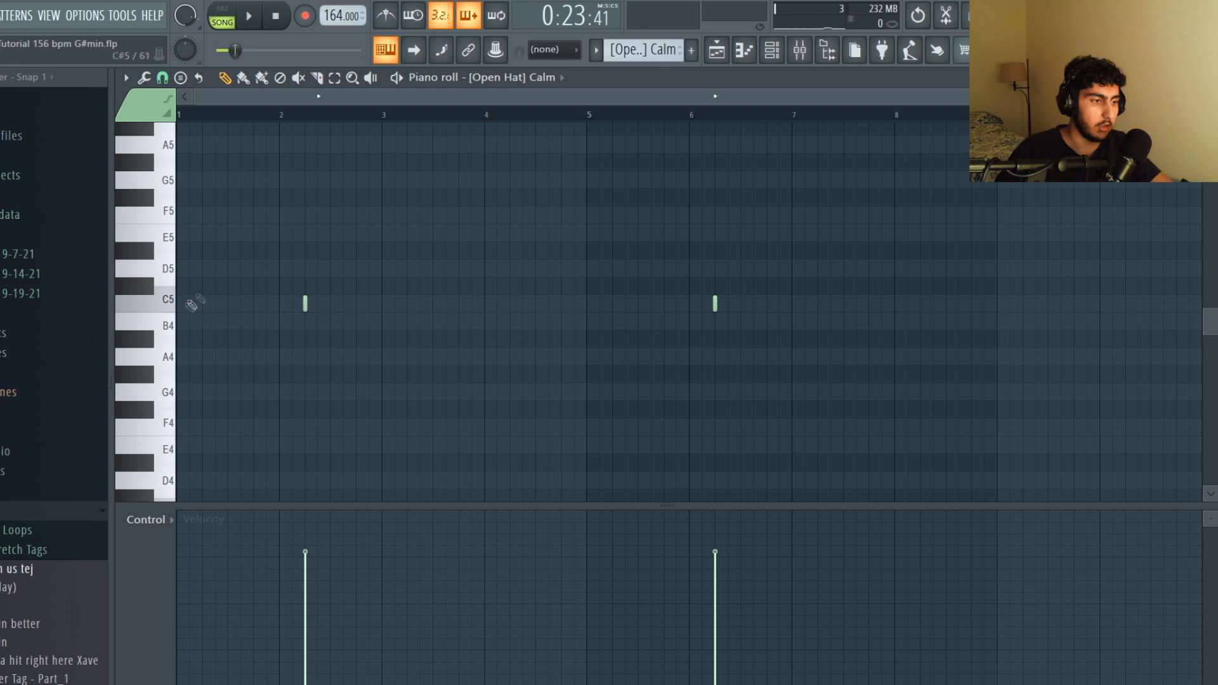
Sound the C5 key of [Open Hat] Calm, highlight its notes in the piano roll, and clear the selection.
click(171, 309)
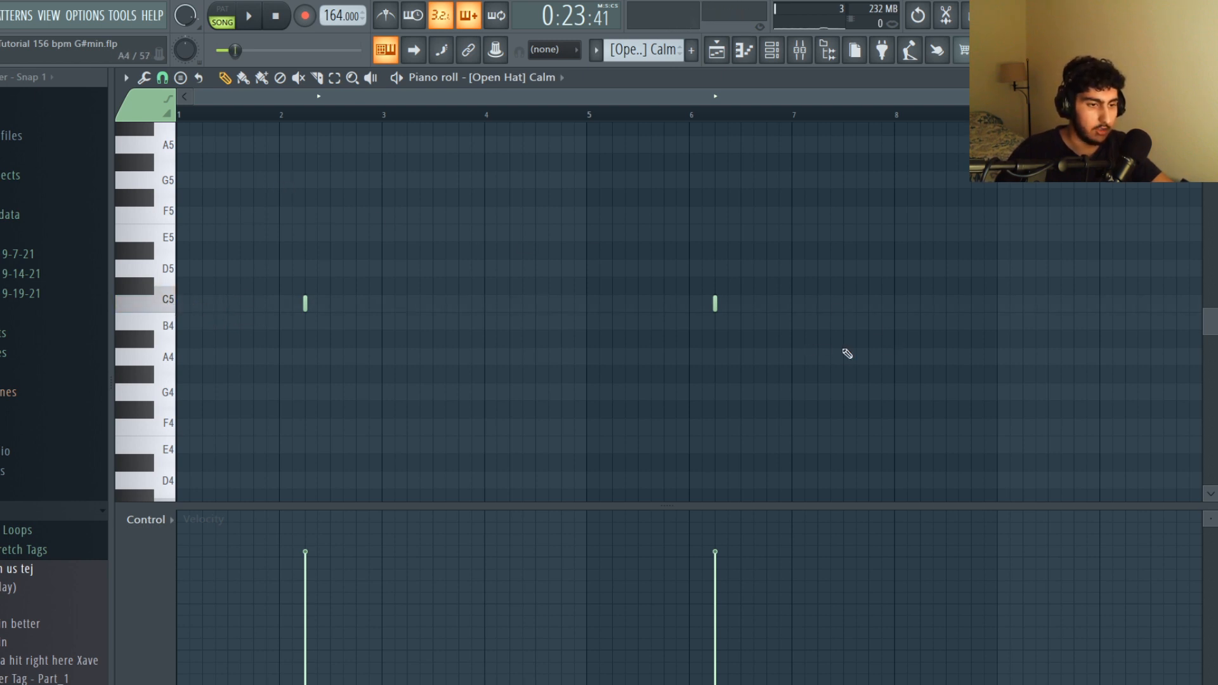
drag(929, 389, 360, 245)
ctrl+click(426, 235)
Switch to the [Open Hat] Solid pattern, sound its C5 key, and highlight its notes.
key(plus)
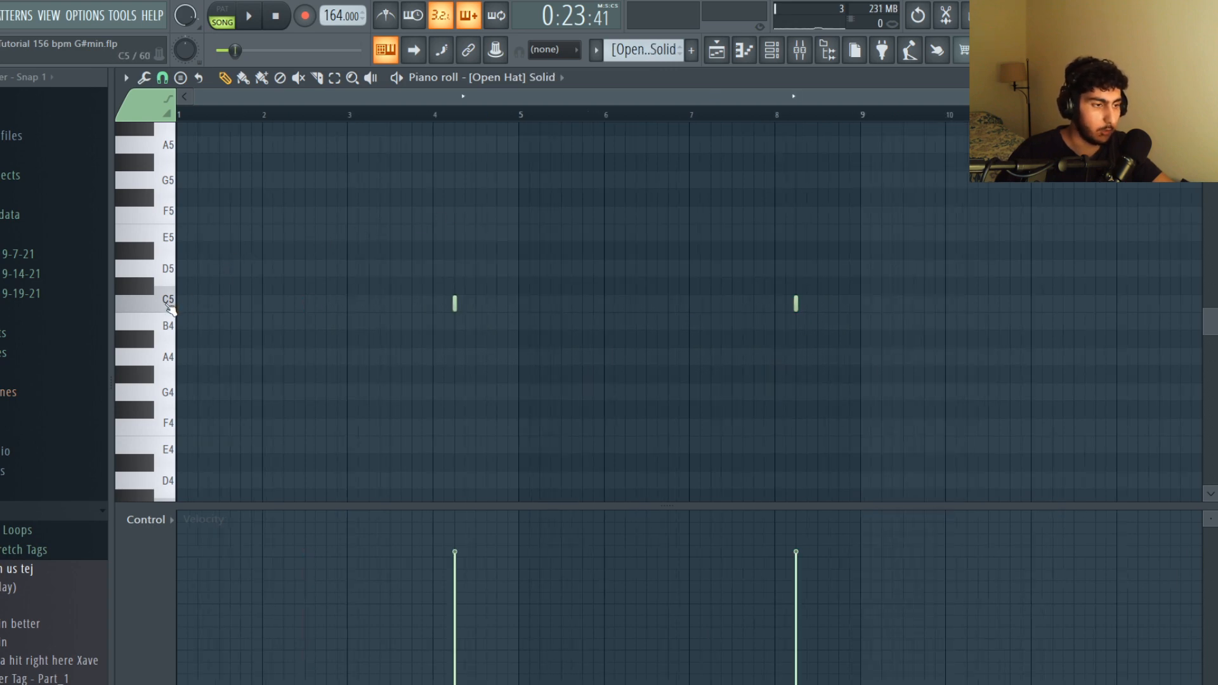
click(171, 308)
drag(892, 363, 417, 241)
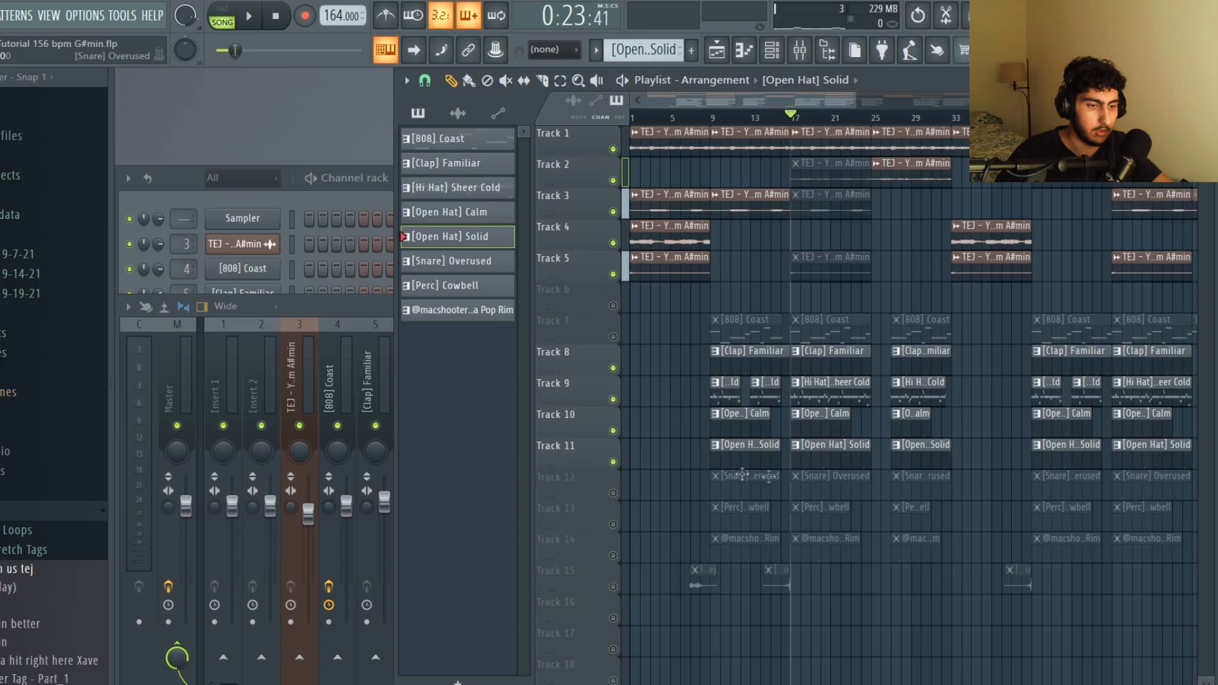
Unmute Track 12 and examine the [Snare] Overused notes, highlighting the single hits and the rolls, with playback.
click(613, 492)
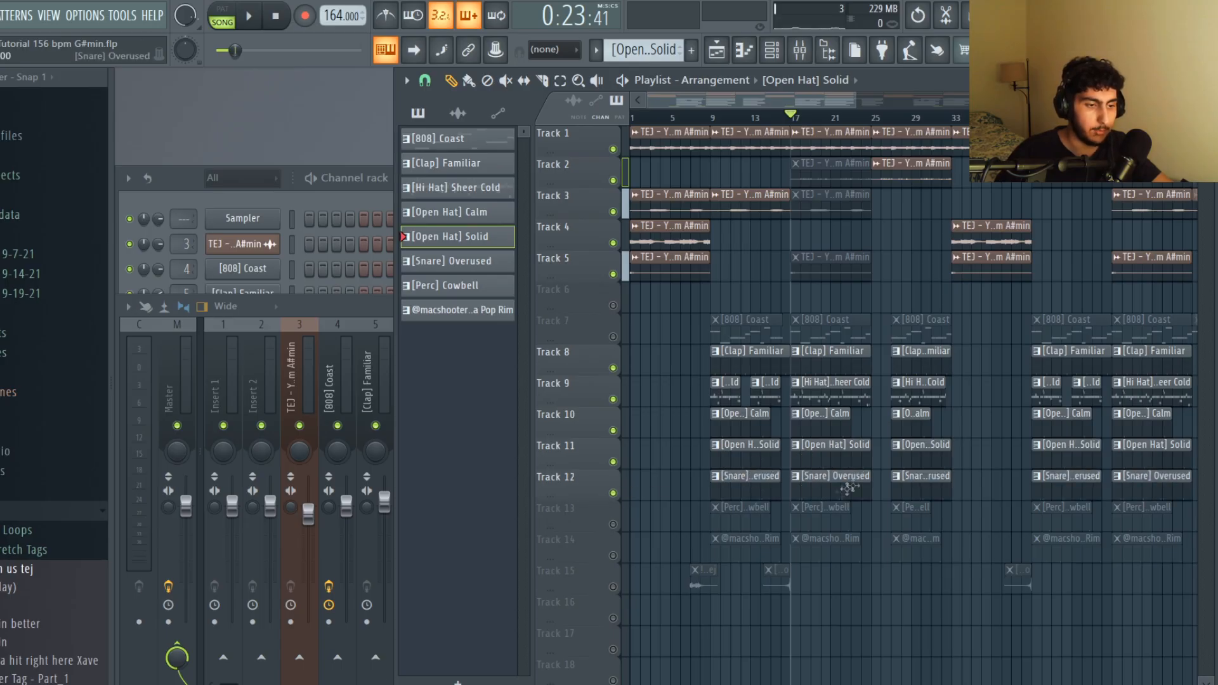
double_click(841, 492)
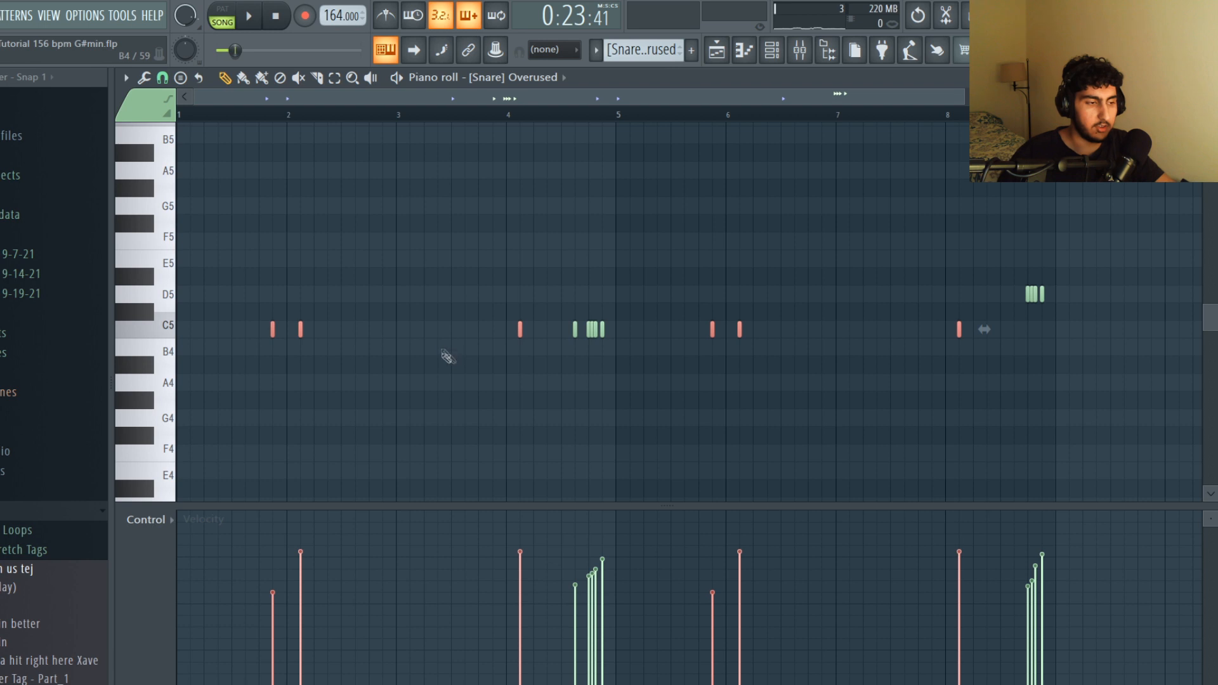
drag(343, 372, 252, 324)
drag(1001, 322, 695, 337)
drag(553, 339, 254, 324)
ctrl+click(499, 218)
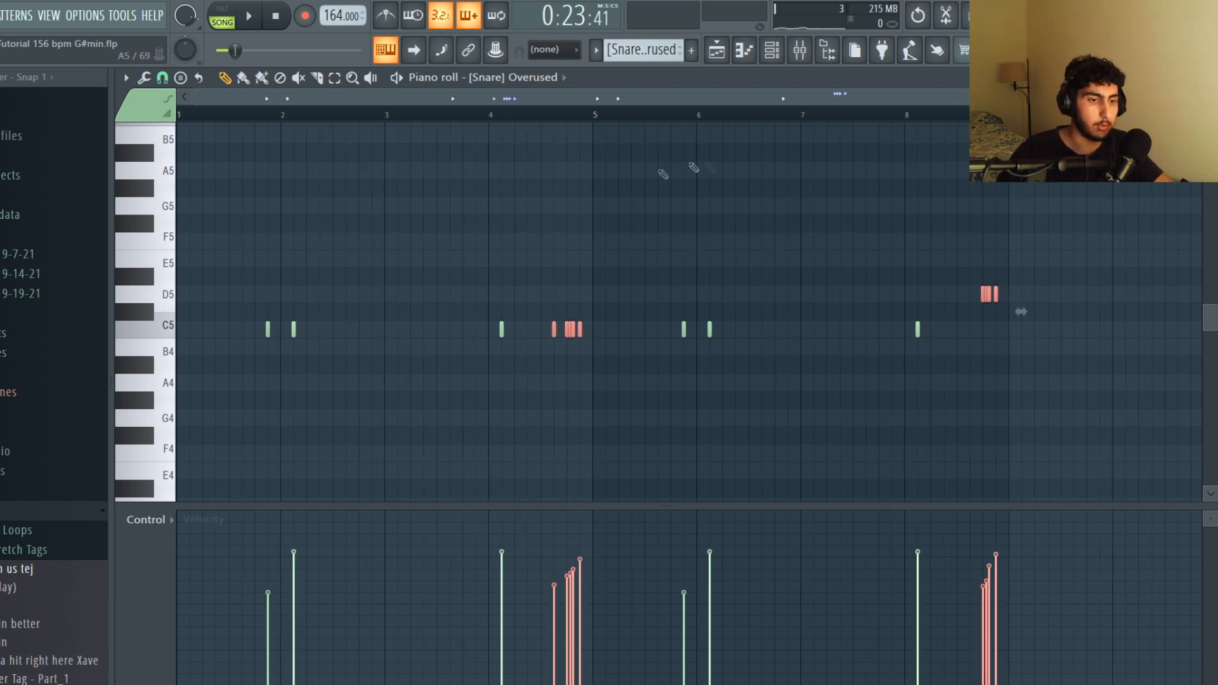
key(ctrl+d)
scroll(568, 197, up, 2)
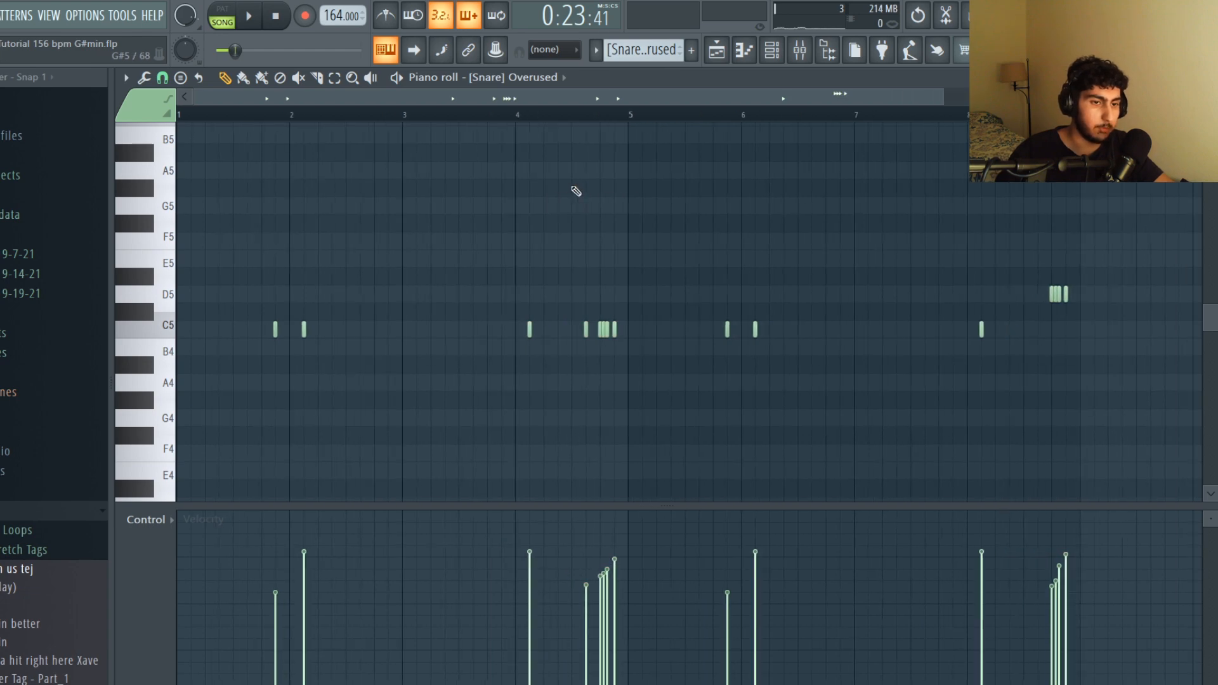
key(space)
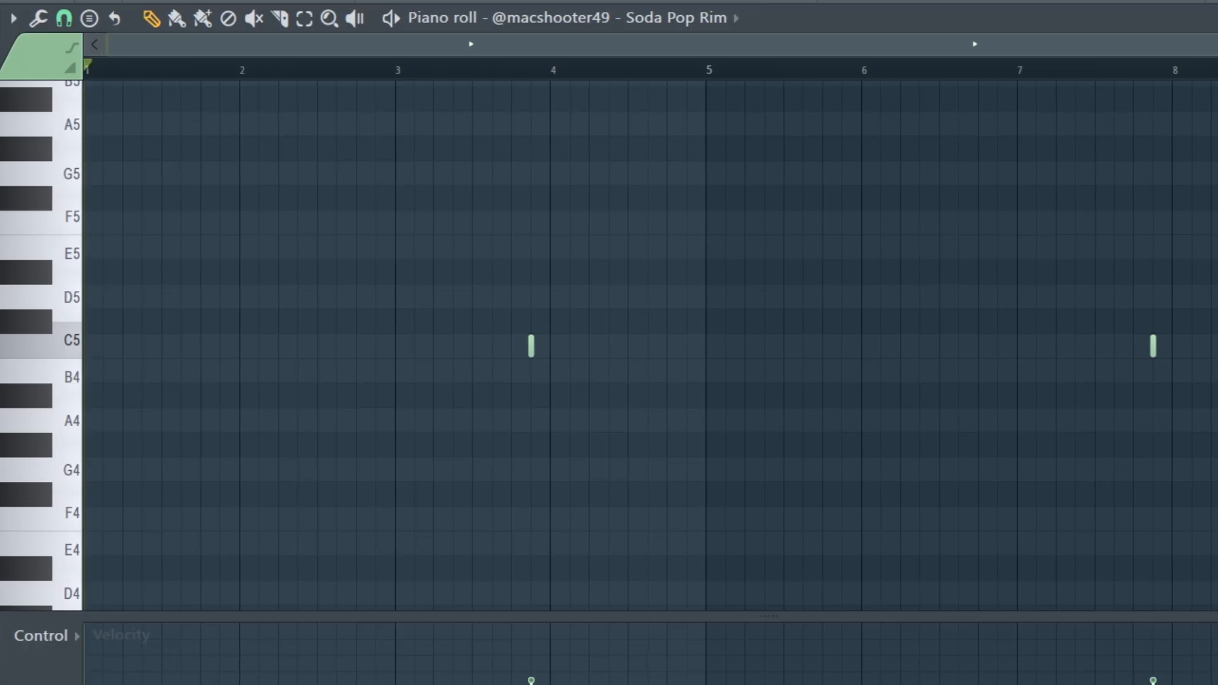
Play back the Soda Pop Rim notes and the [Perc] Cowbell notes.
key(space)
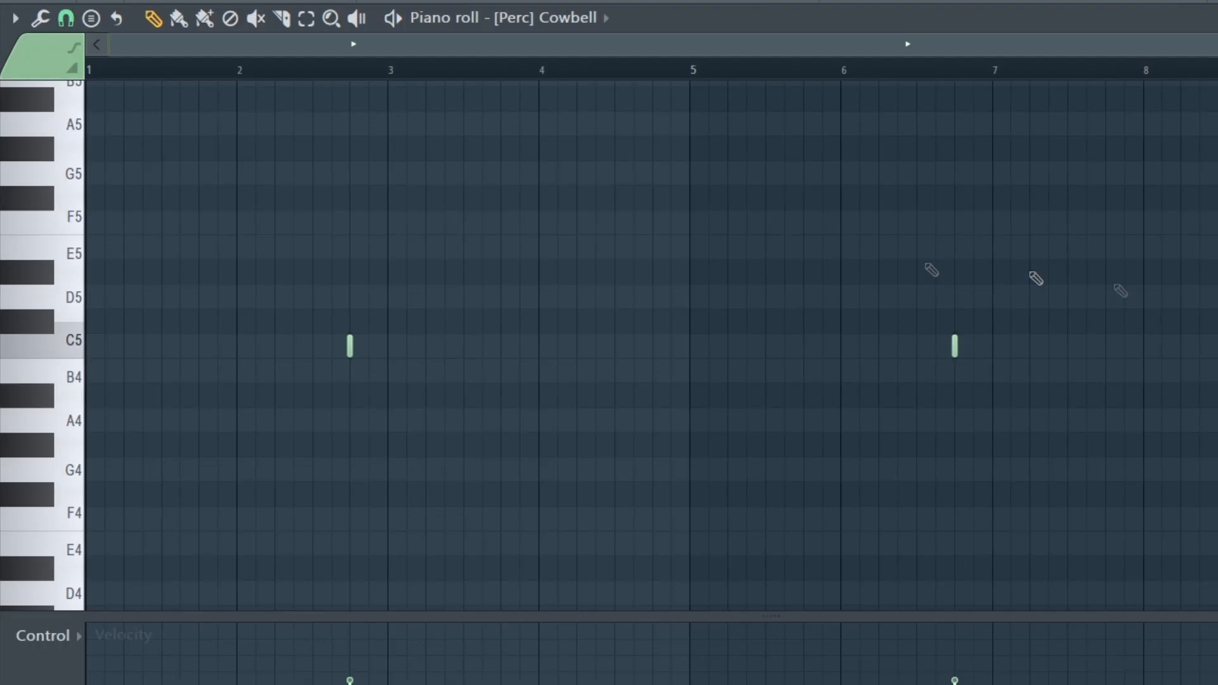
key(space)
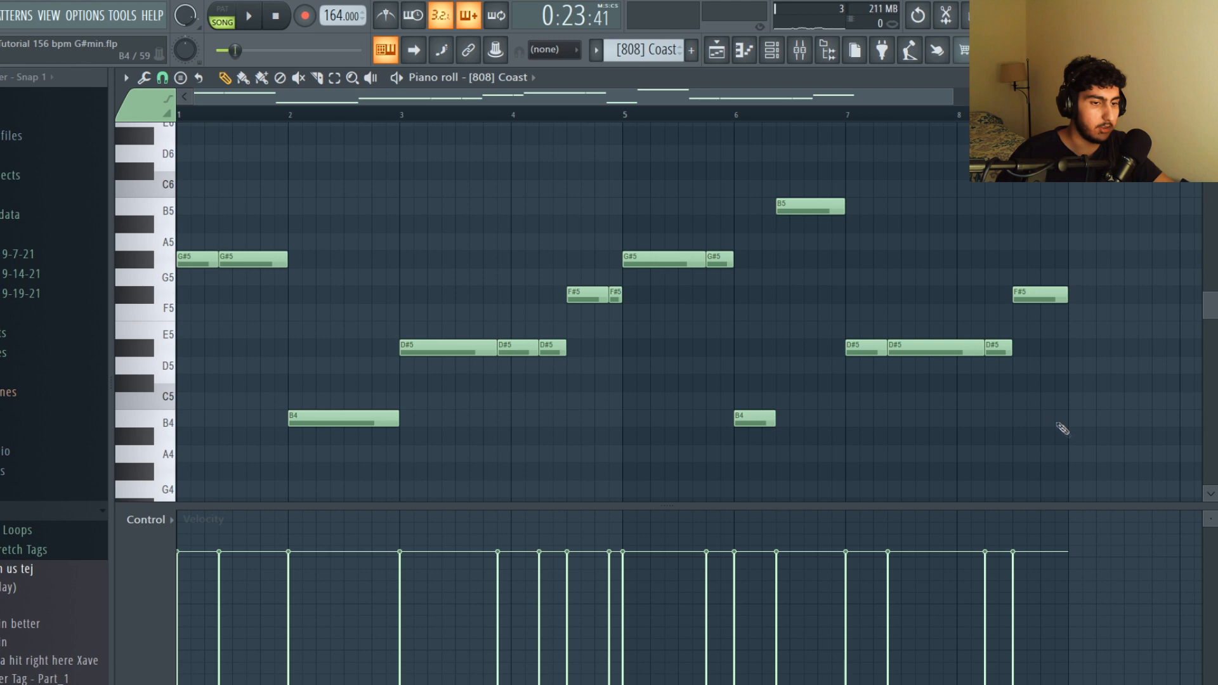
Highlight all notes of the [808] Coast pattern in the piano roll and play it back.
drag(1123, 479, 180, 163)
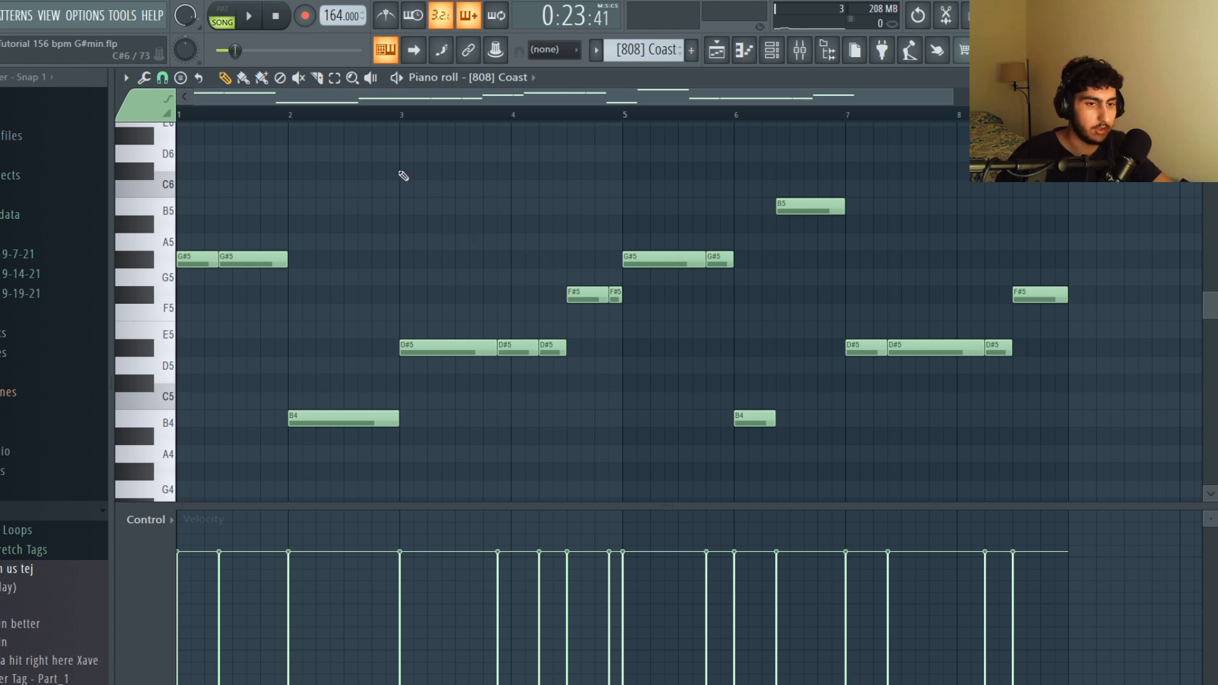
key(space)
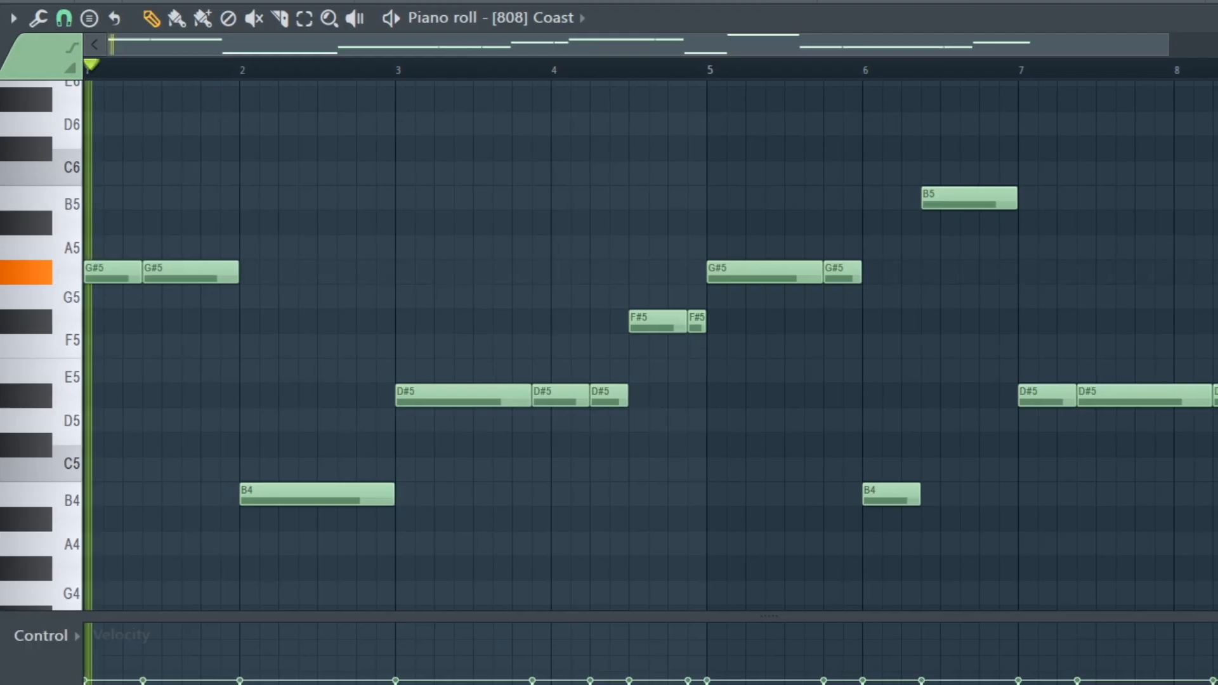